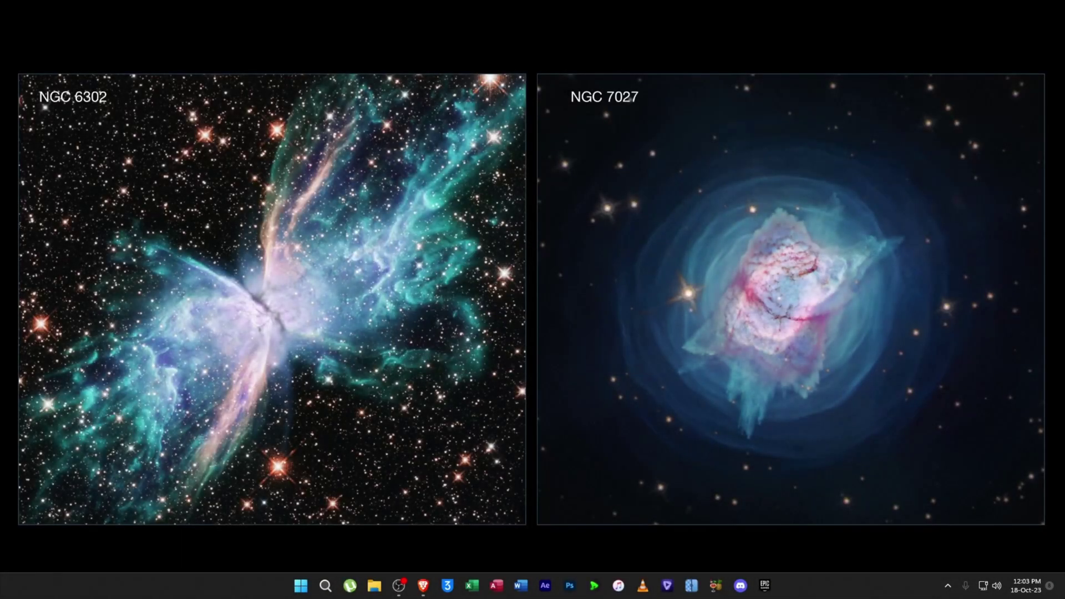
Switch to the Brave browser and browse the image search results for an American Psycho business card PNG.
left_click(423, 585)
triple_click(127, 59)
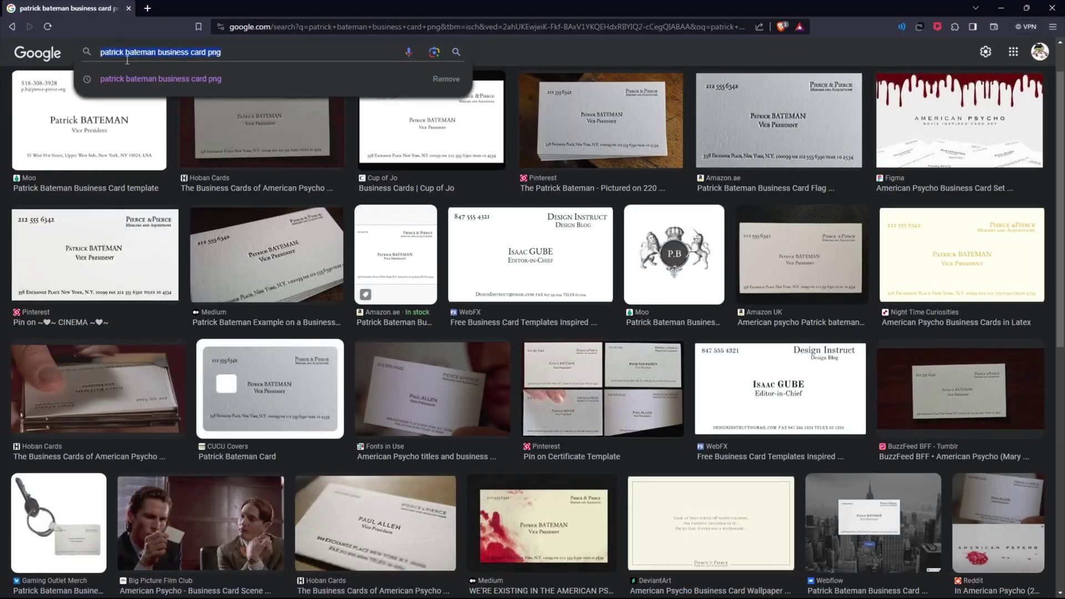
scroll(150, 183, "up", 1)
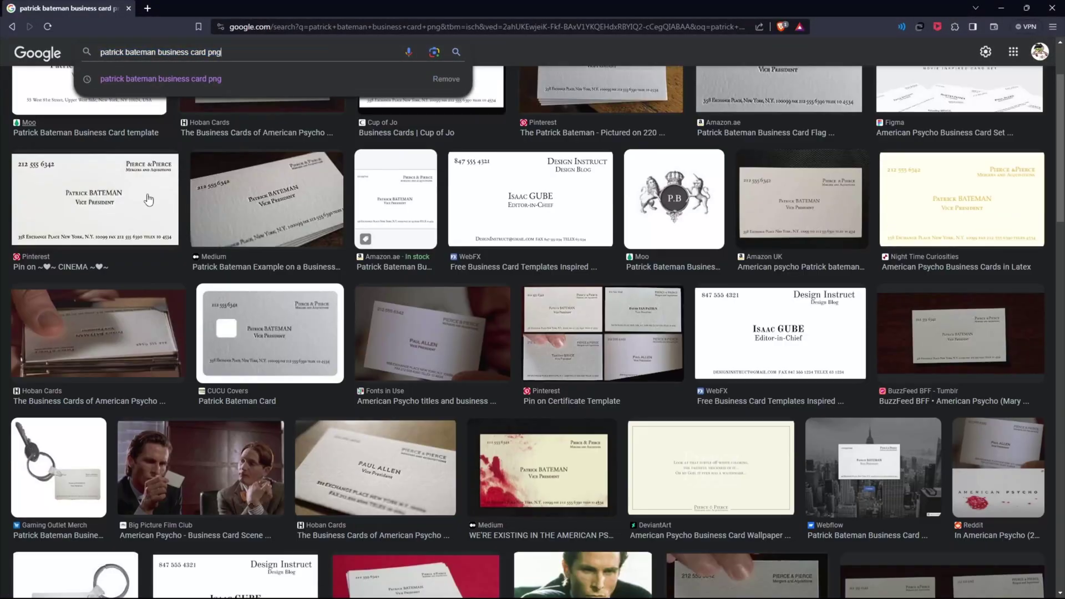
left_click(554, 71)
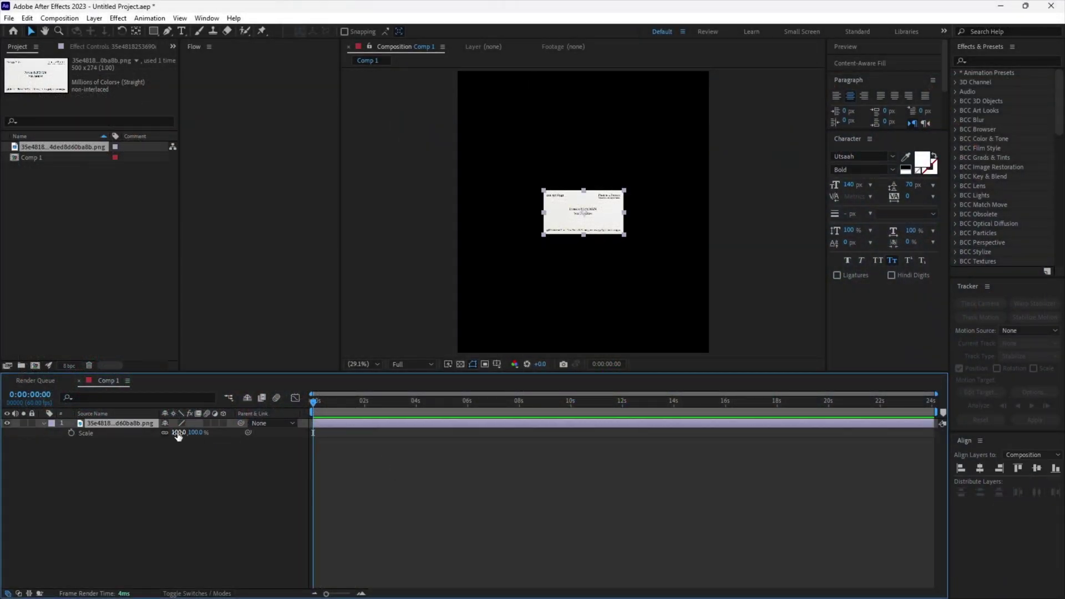
Scale the business card layer to 302% and pre-compose it, moving all attributes into the new composition.
left_click_drag(178, 437, 373, 431)
key("ctrl+shift+c")
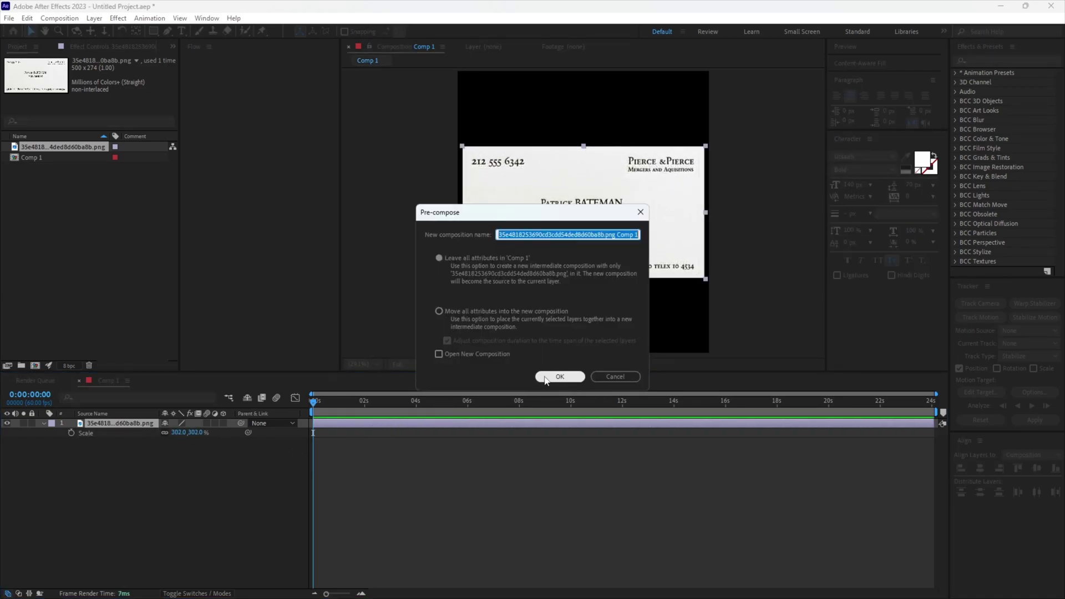
left_click(445, 313)
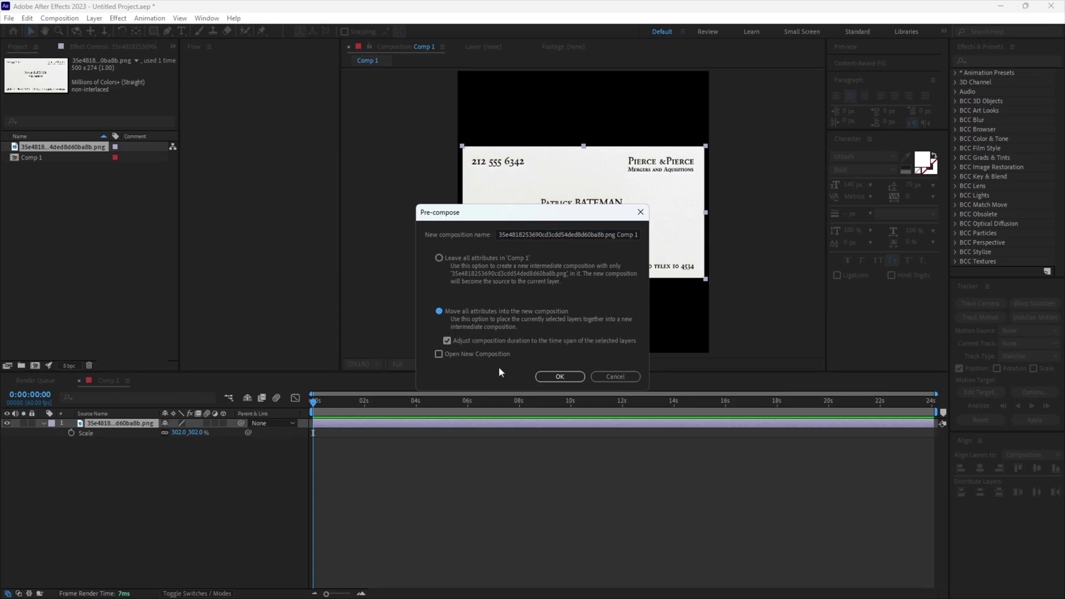
left_click(560, 377)
Find the CC Burn Film effect and apply it to the pre-composed card layer.
left_click(975, 61)
type("cc burn")
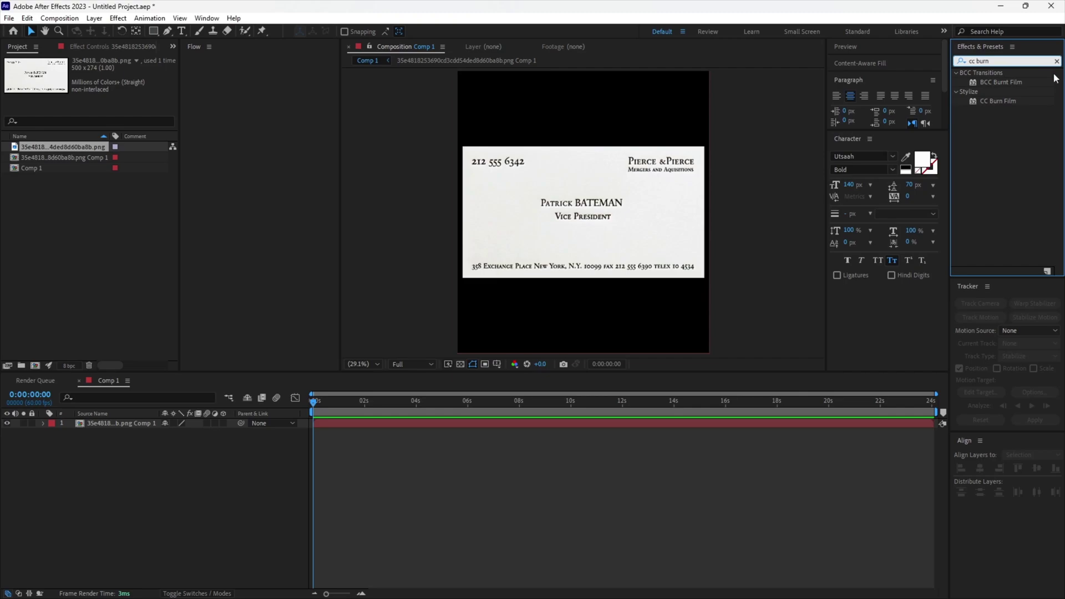
left_click_drag(1007, 105, 232, 578)
left_click_drag(414, 431, 423, 421)
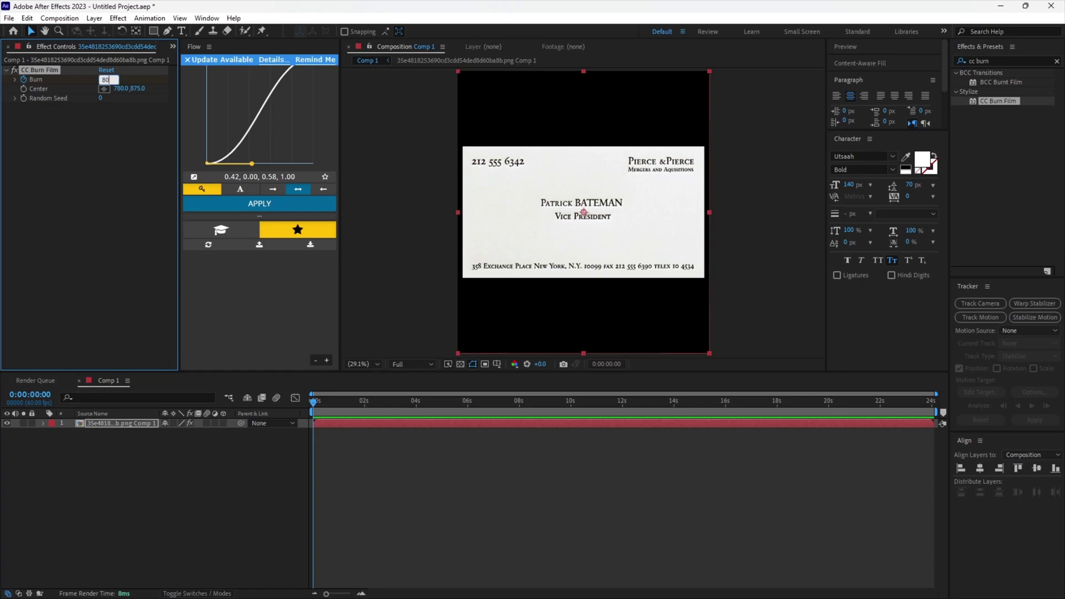
Keyframe the Burn amount at 80 at the start of the timeline and at 0 at 0:00:01:27.
type("80")
key("Return")
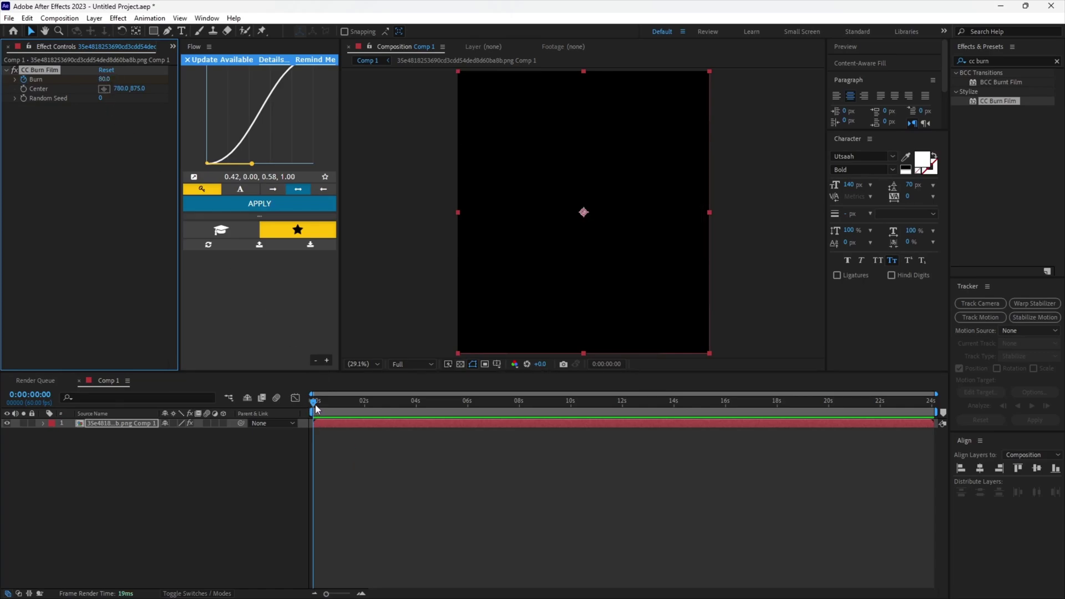
left_click_drag(318, 410, 353, 415)
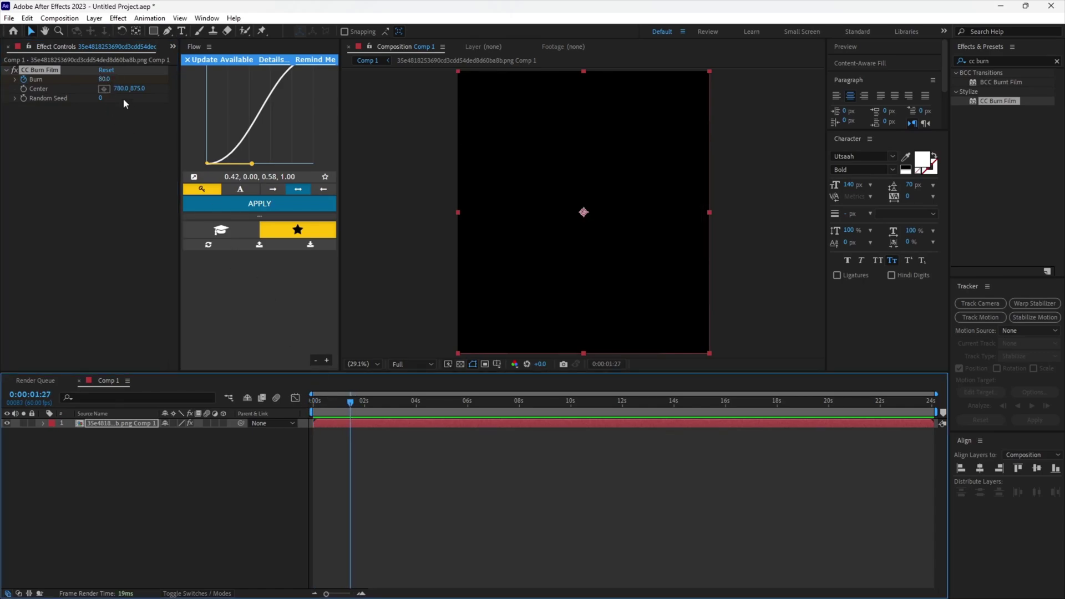
left_click_drag(105, 80, 3, 119)
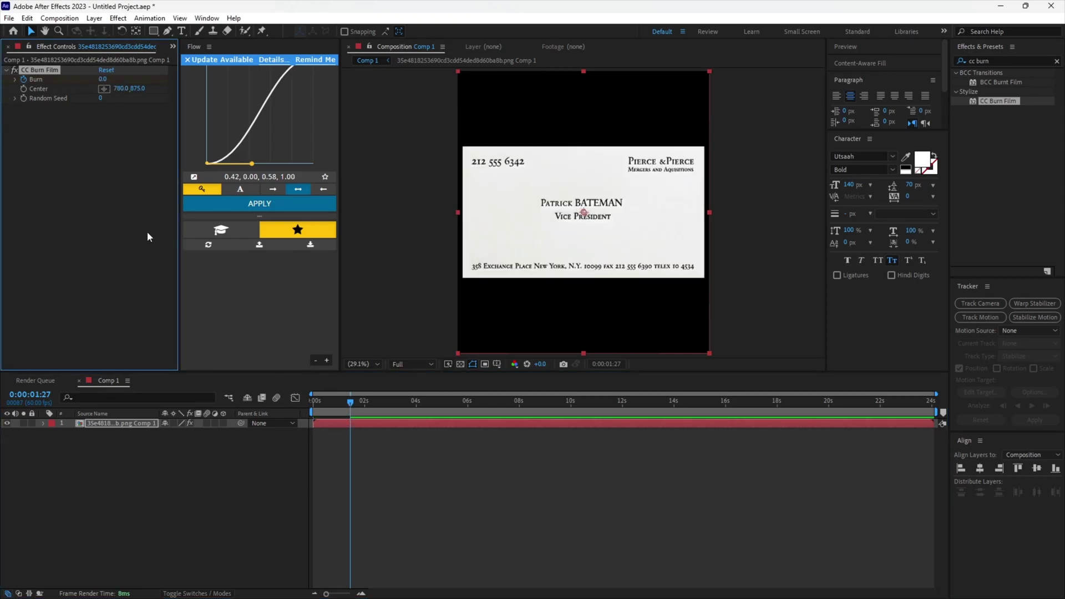
Set the burn effect's Random Seed to 220, reveal the layer's keyframes and select both Burn keyframes.
left_click_drag(100, 98, 108, 98)
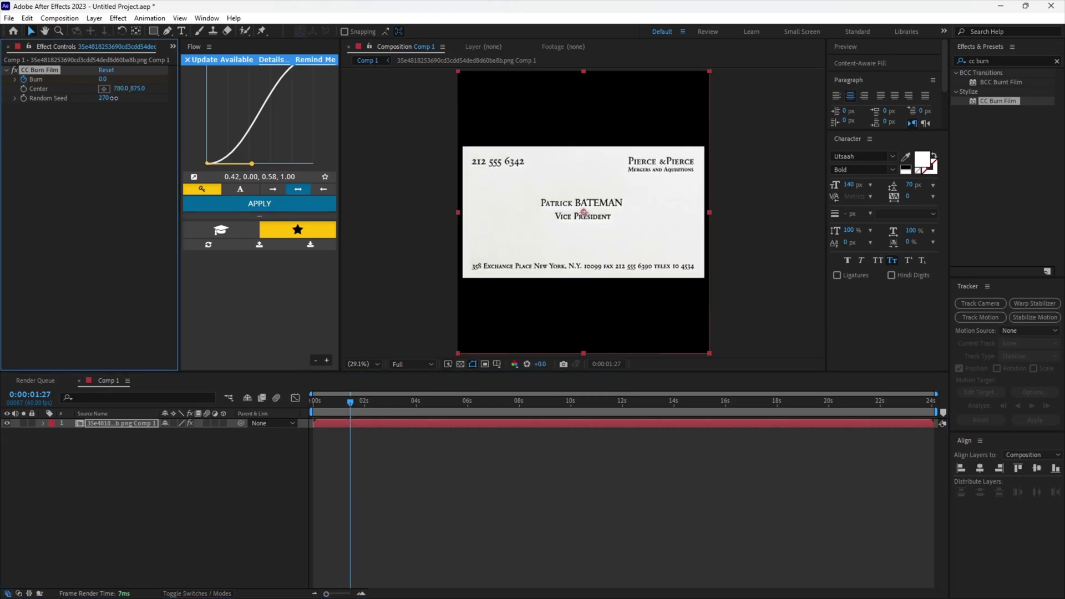
left_click(365, 426)
key("u")
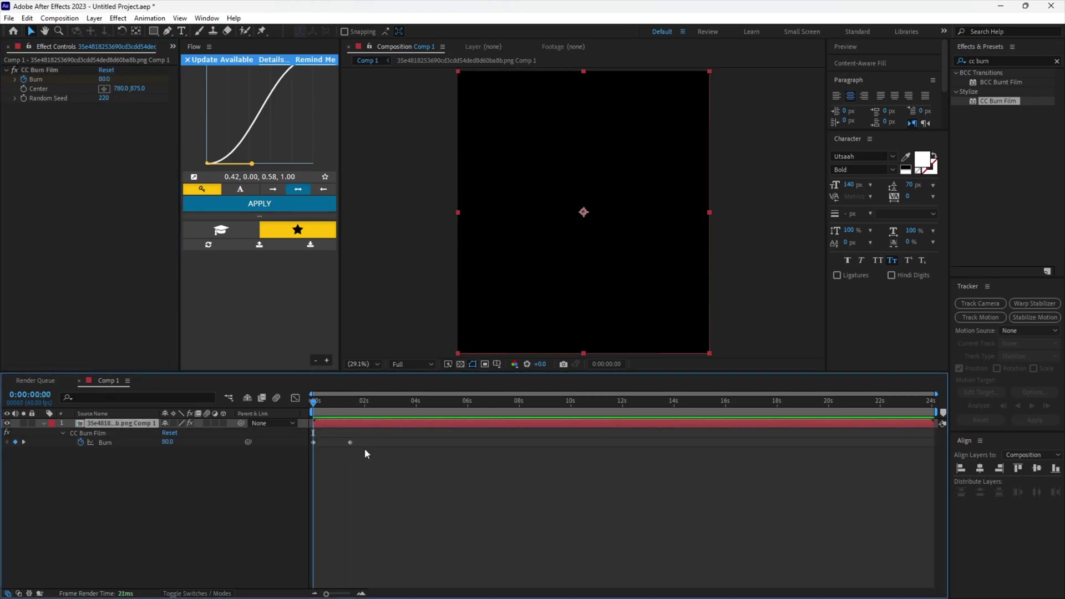
left_click_drag(367, 460, 294, 431)
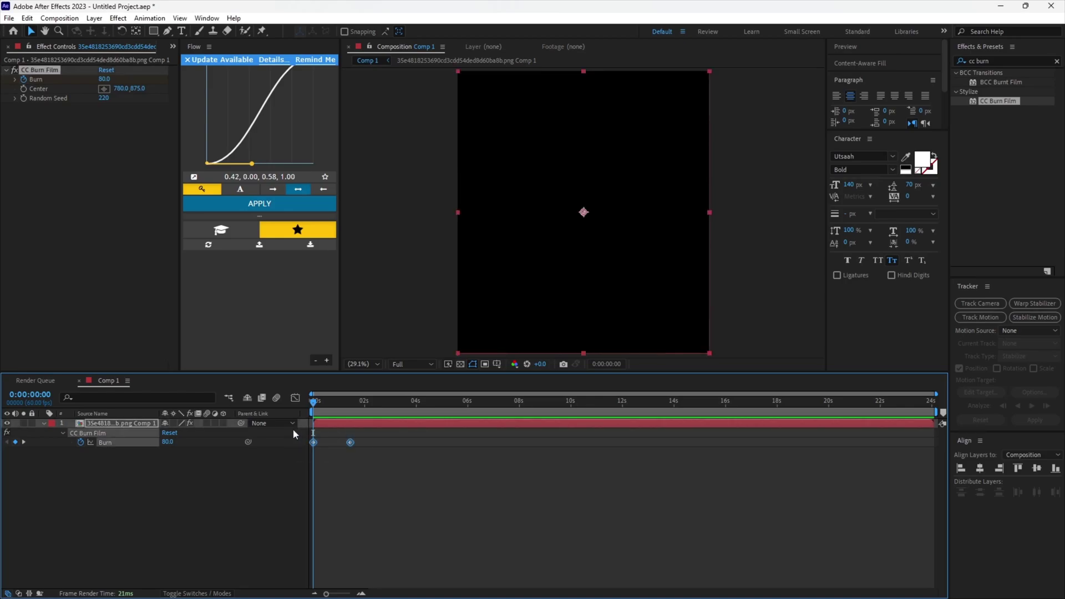
left_click(390, 472)
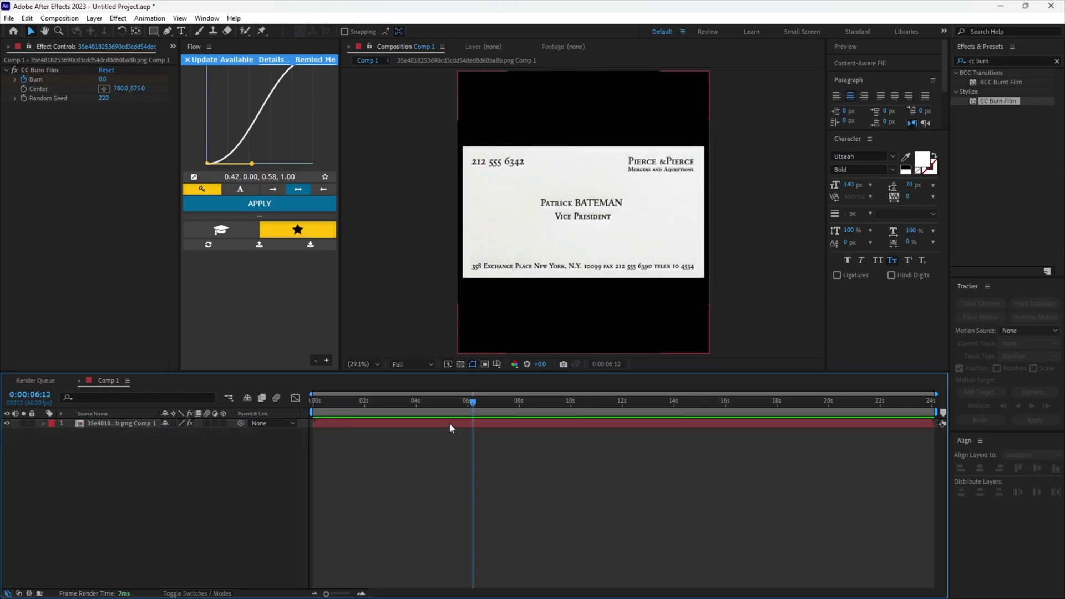
Scale the card layer down to about half its size and pre-compose it again.
left_click(450, 424)
key("s")
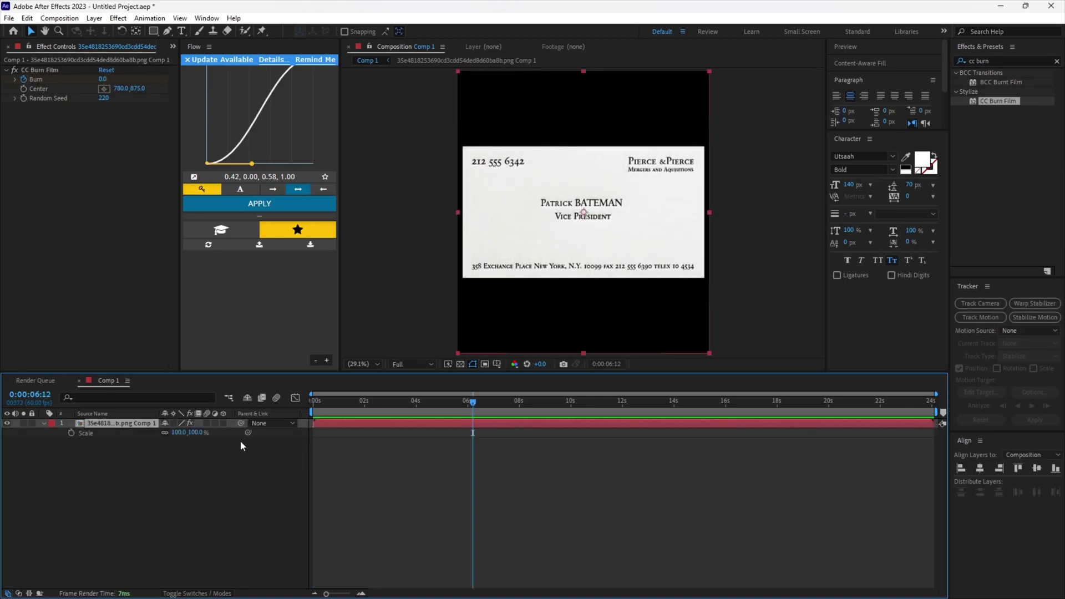
left_click_drag(178, 436, 156, 439)
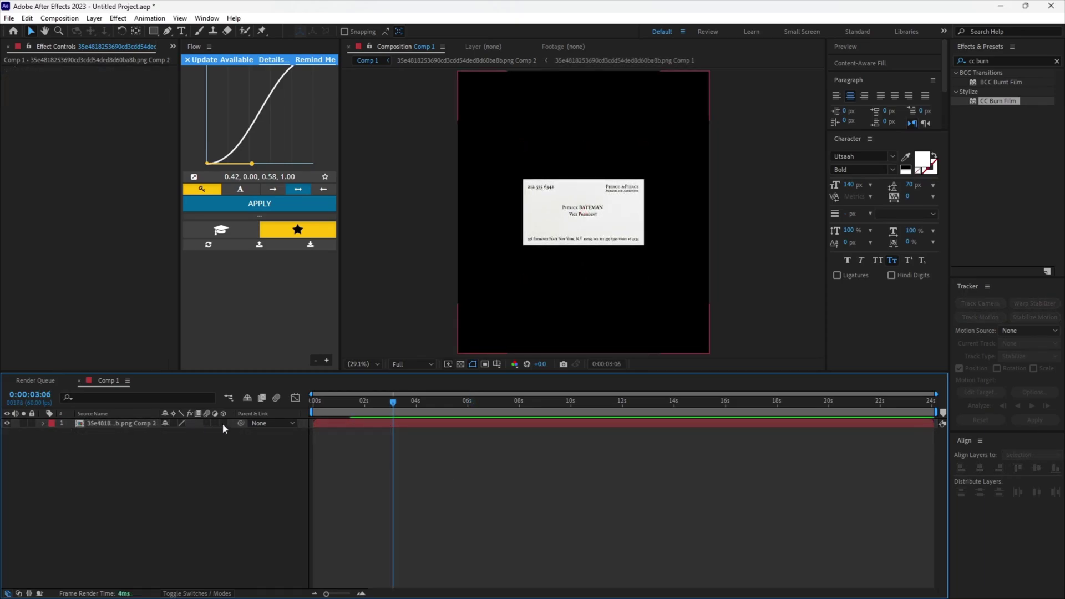
Make the card layer 3D and separate its Position into X, Y and Z dimensions.
left_click(223, 424)
key("r")
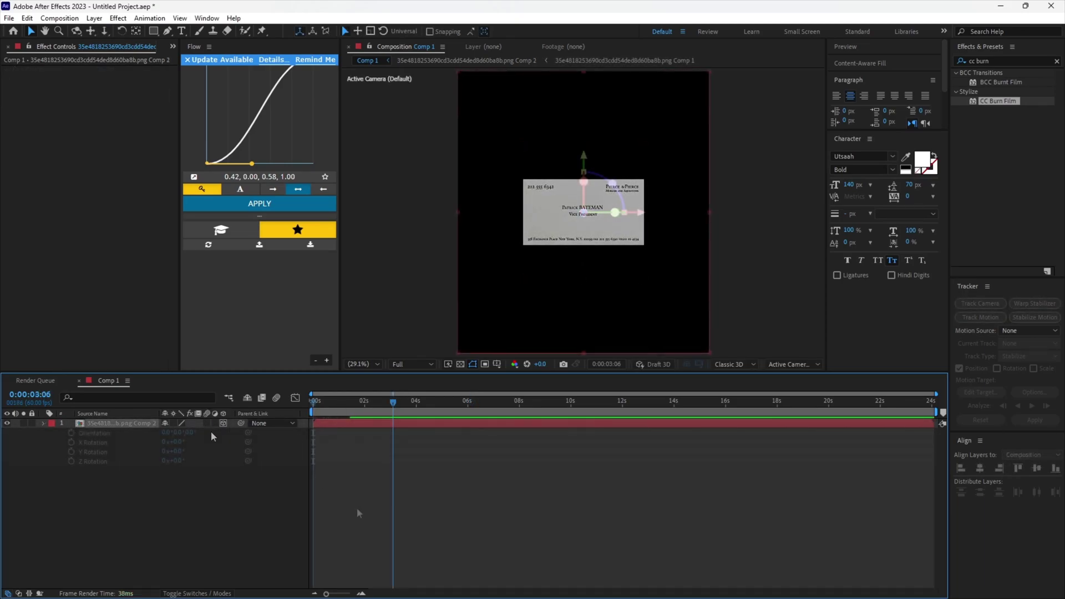
key("Home")
left_click(334, 426)
key("p")
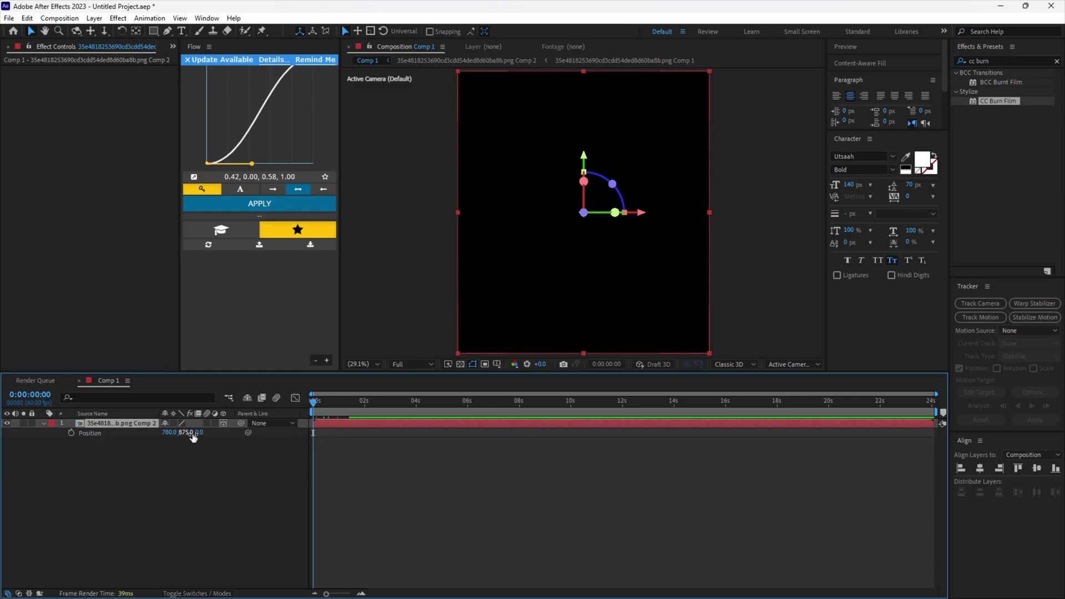
right_click(115, 434)
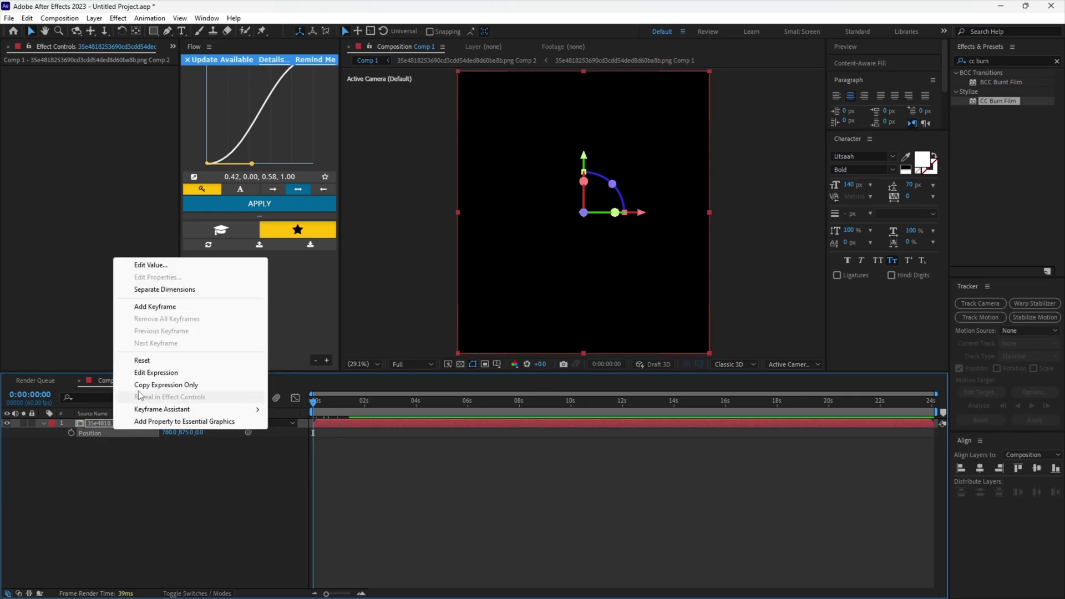
left_click(161, 290)
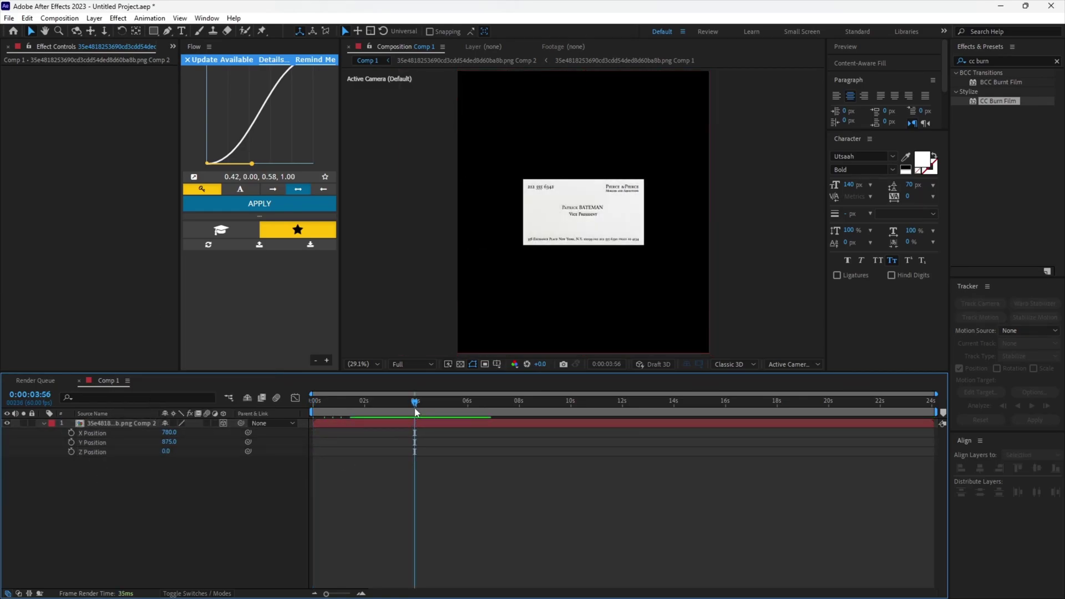
Keyframe the card's X Position at the start of the timeline with a value of 2050, outside the frame.
left_click(71, 433)
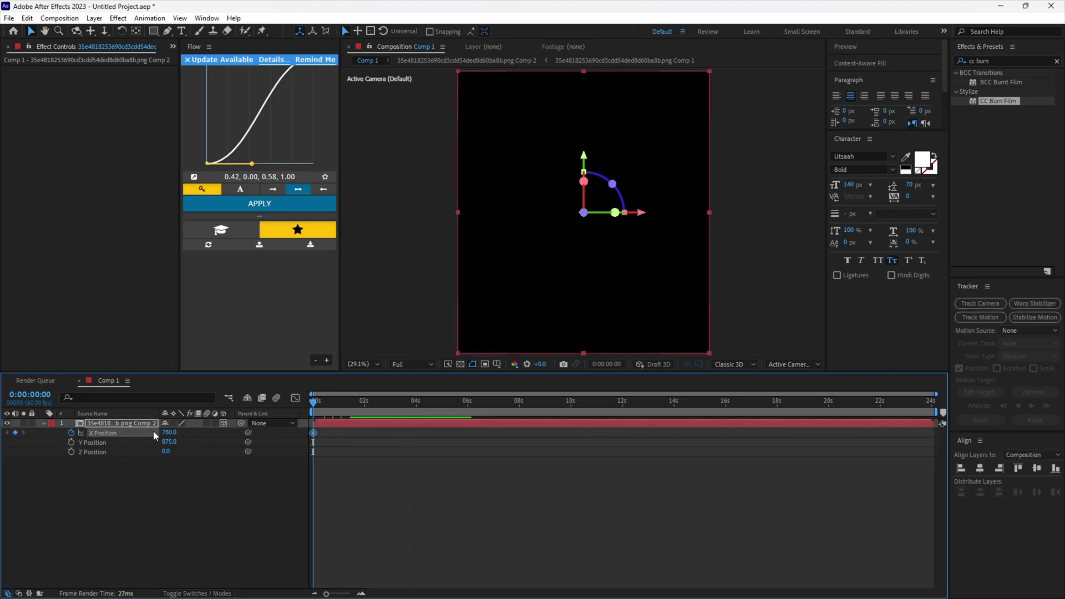
left_click_drag(168, 433, 662, 387)
key("space")
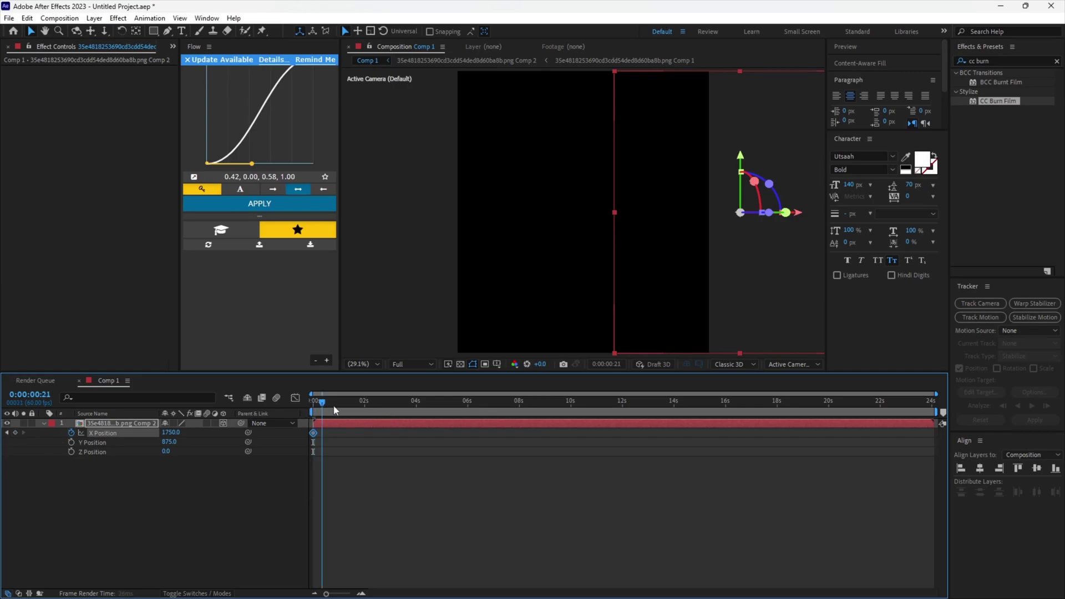
key("space")
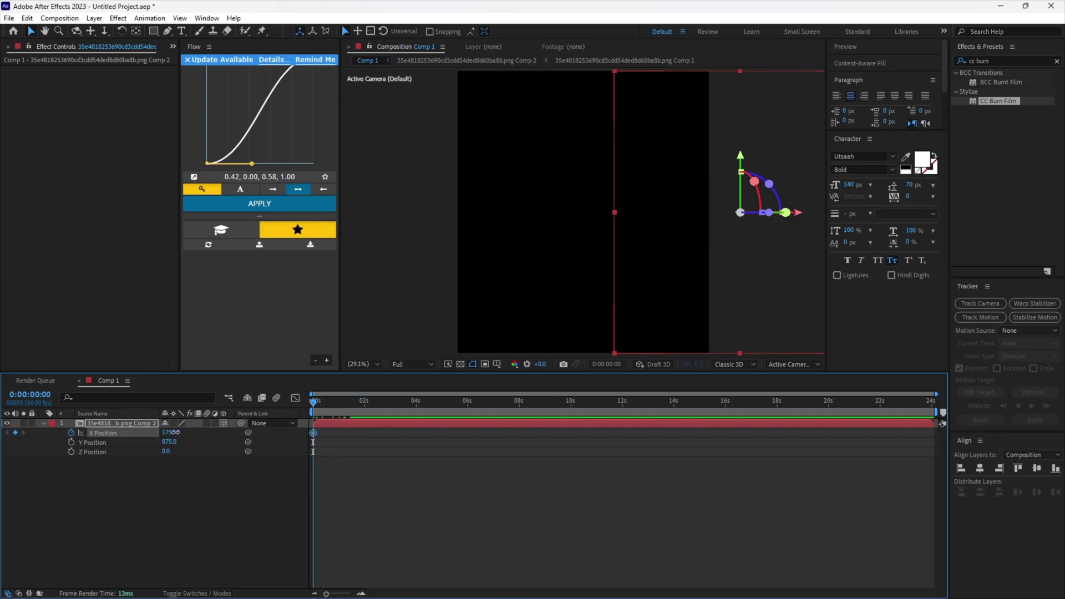
left_click_drag(175, 433, 250, 428)
Add an X Position keyframe at 0:00:01:59, reset it to 780, and preview the card's slide-in.
left_click_drag(353, 419, 365, 422)
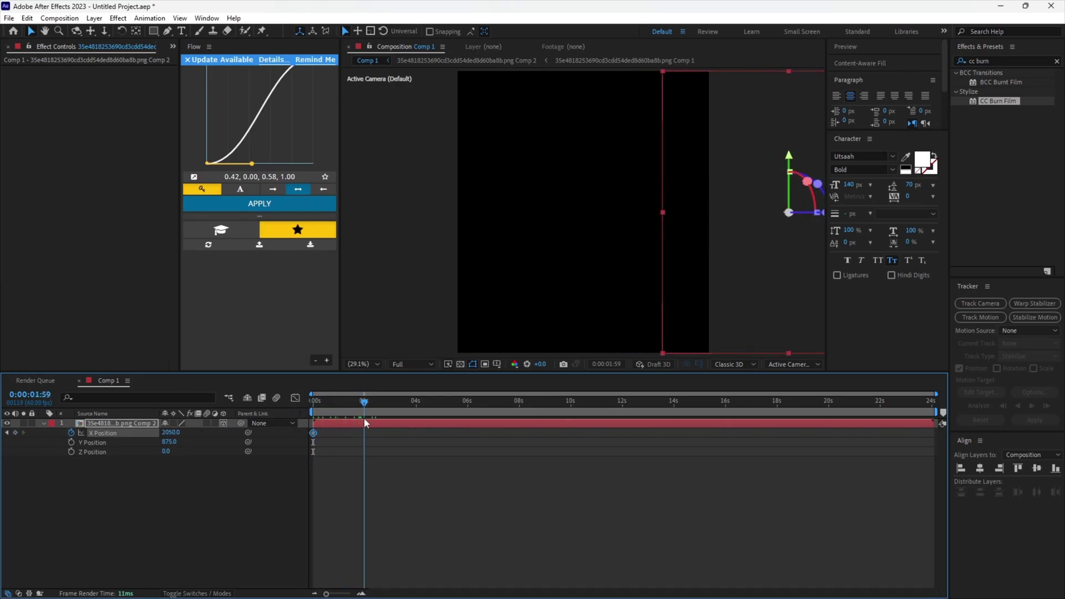
left_click_drag(172, 433, 157, 440)
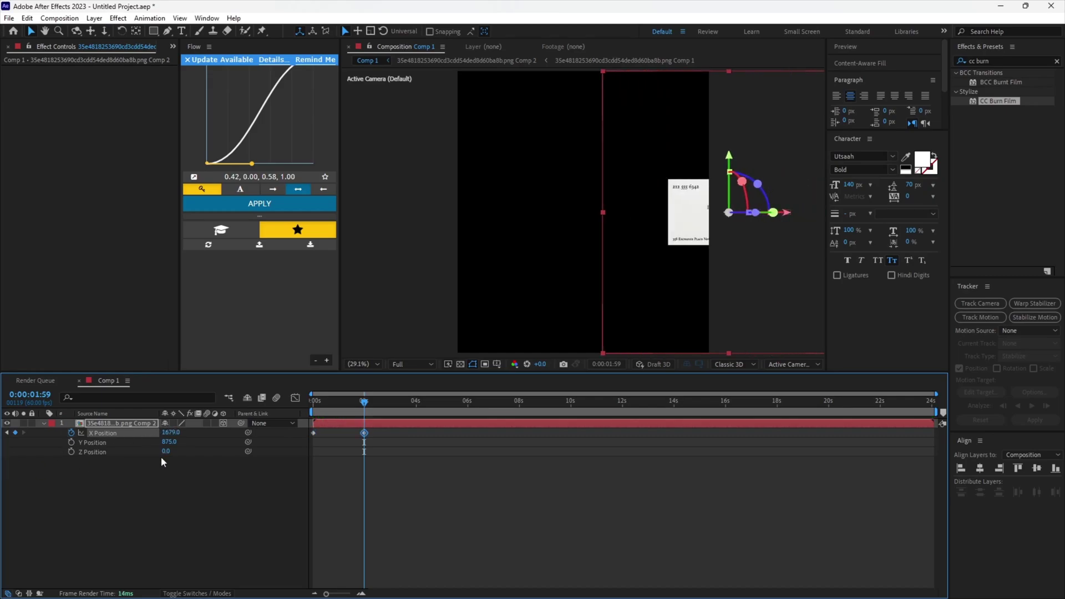
right_click(146, 438)
left_click(182, 366)
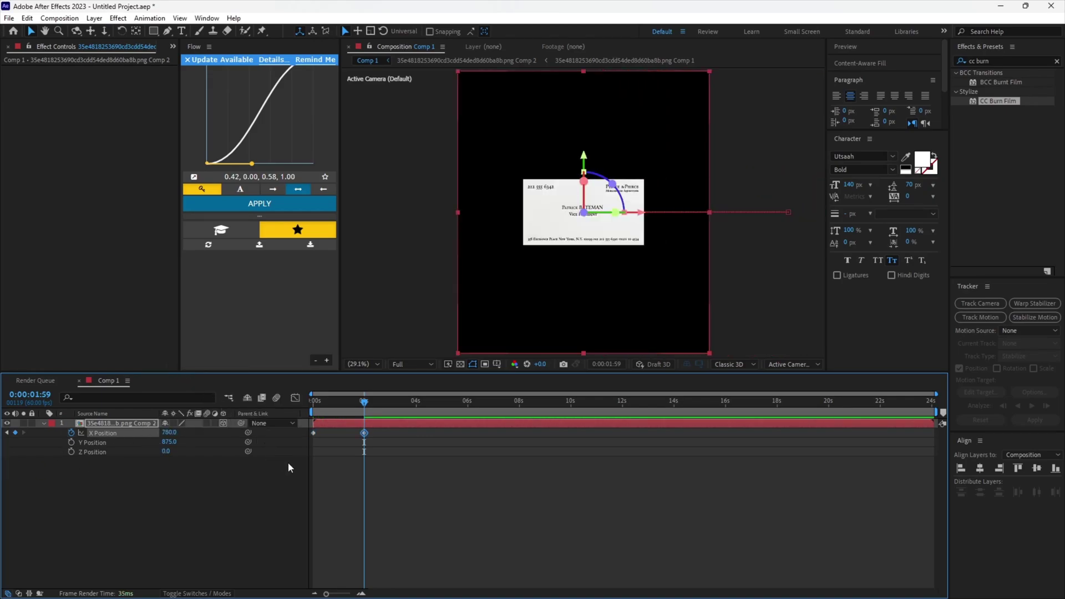
left_click(334, 491)
left_click_drag(364, 404, 354, 412)
key("Home")
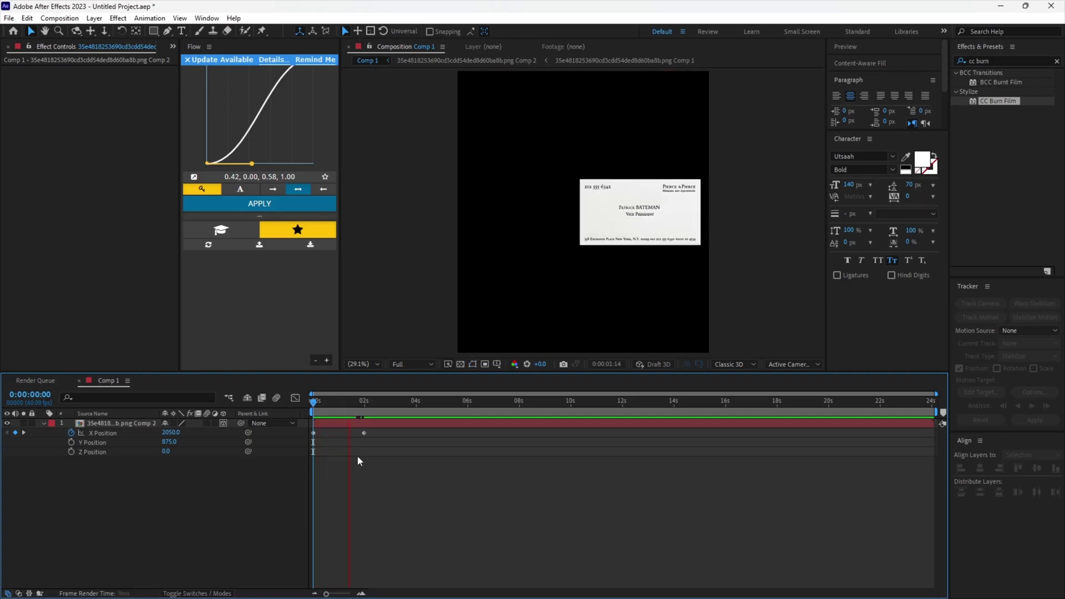
key("space")
Add Orientation keyframes to the card at the start of the timeline and at about 2 seconds.
left_click(331, 423)
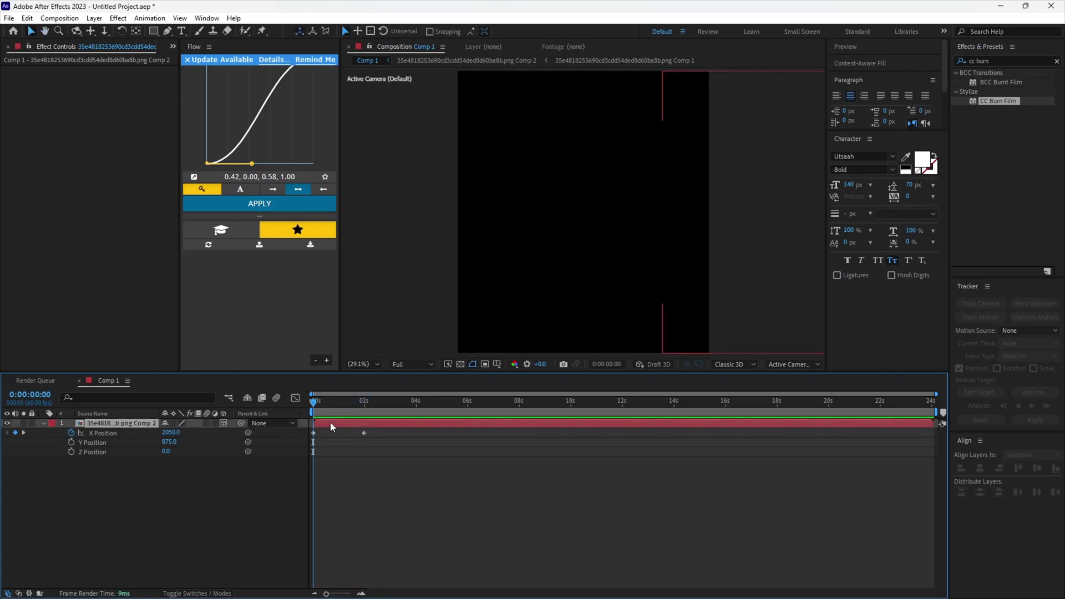
key("r")
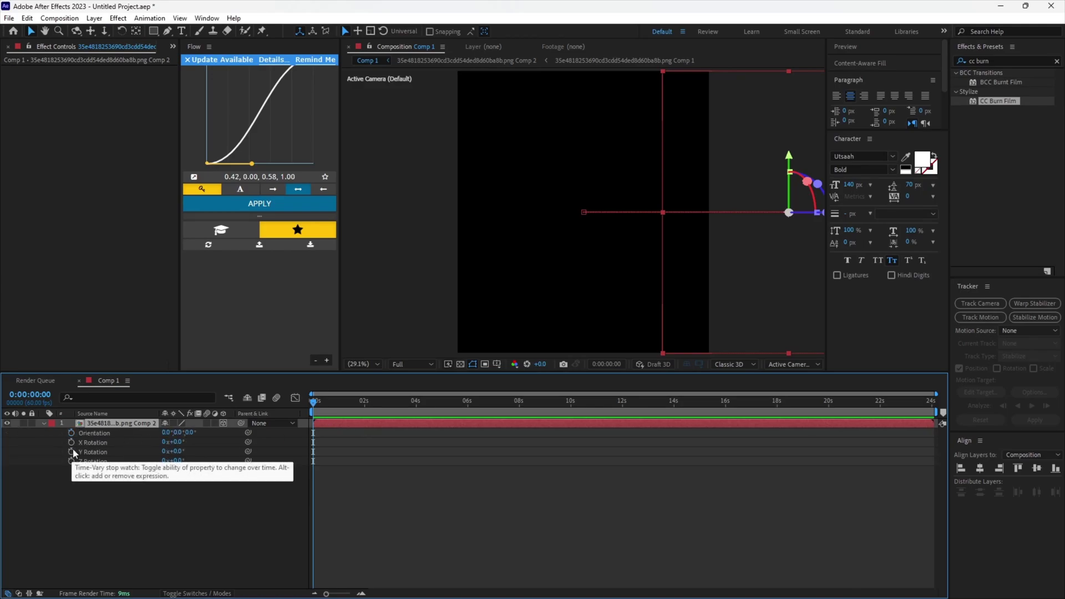
left_click(71, 433)
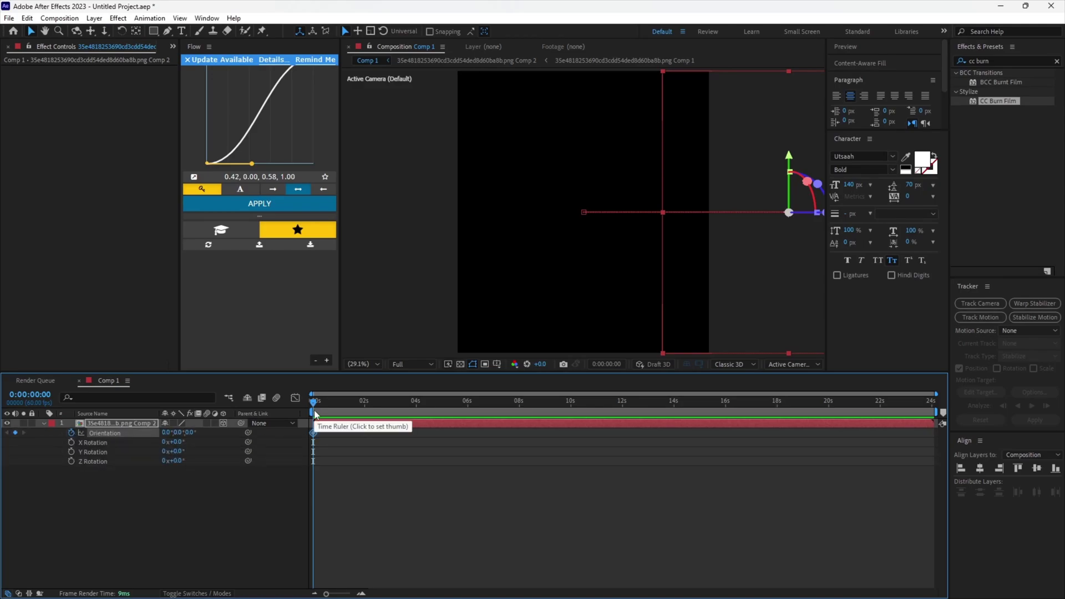
key("u")
left_click_drag(325, 406, 363, 448)
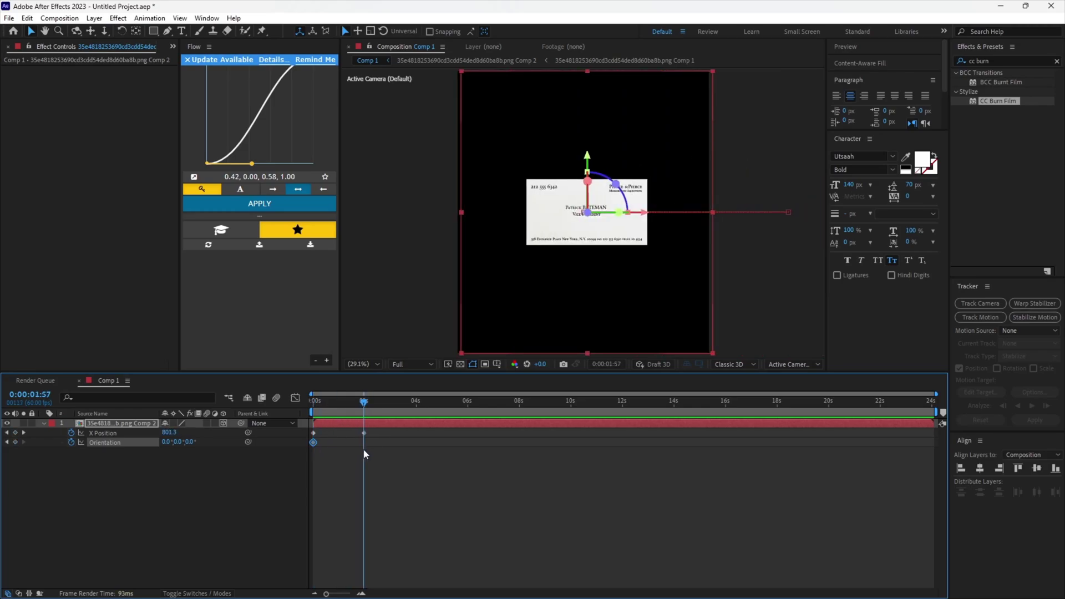
left_click(15, 442)
Set the card's Orientation at the start of the timeline to 48°, 329°, 44°.
key("Home")
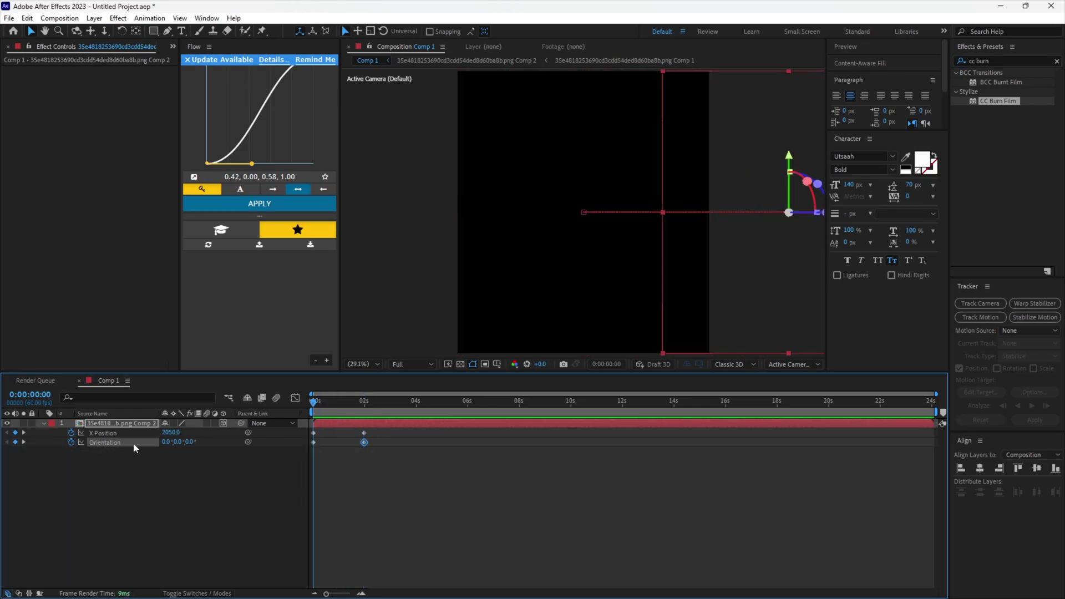
left_click_drag(179, 444, 201, 447)
key("ctrl+z")
key("ctrl+z")
Apply Easy Ease to all of the card's X Position and Orientation keyframes.
left_click_drag(411, 464, 289, 431)
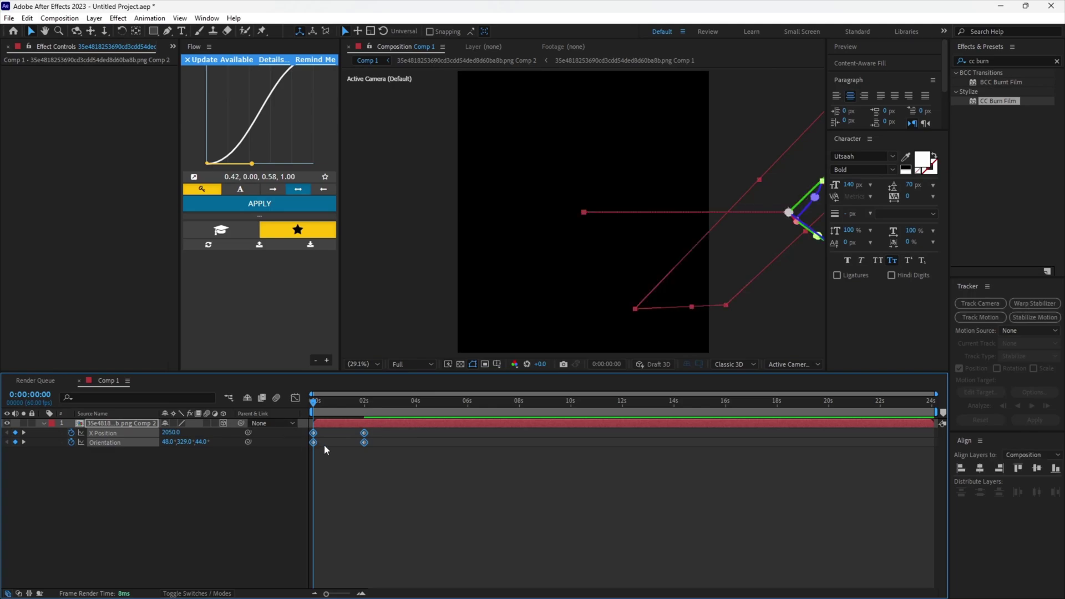
key("F9")
left_click(369, 465)
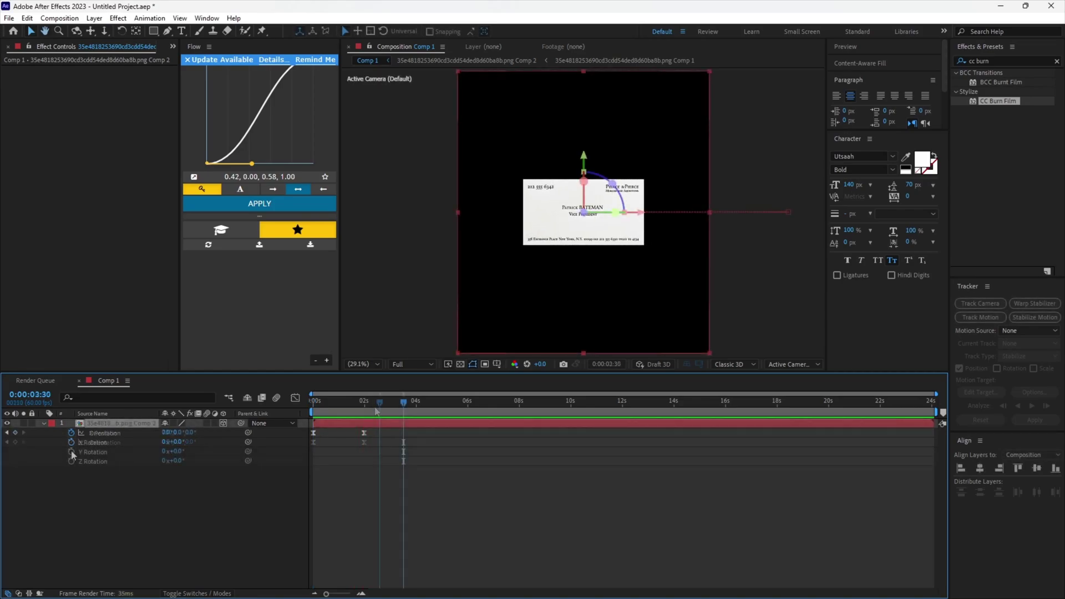
Add Y Rotation keyframes to the card at 0:00:03:30 and 0:00:01:59.
left_click(71, 452)
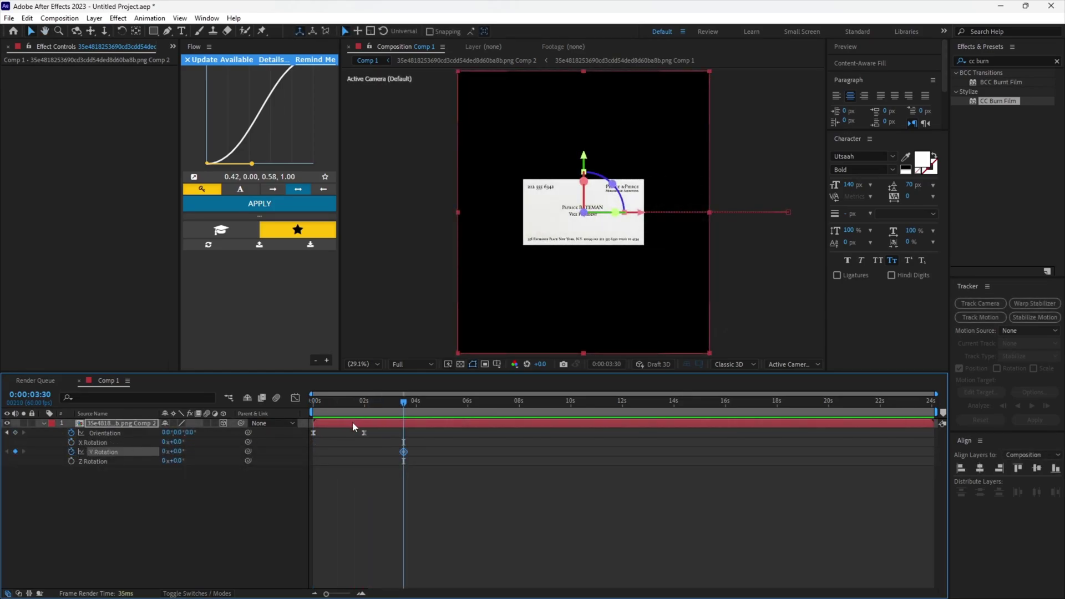
key("u")
left_click_drag(400, 408, 366, 432)
left_click(7, 443)
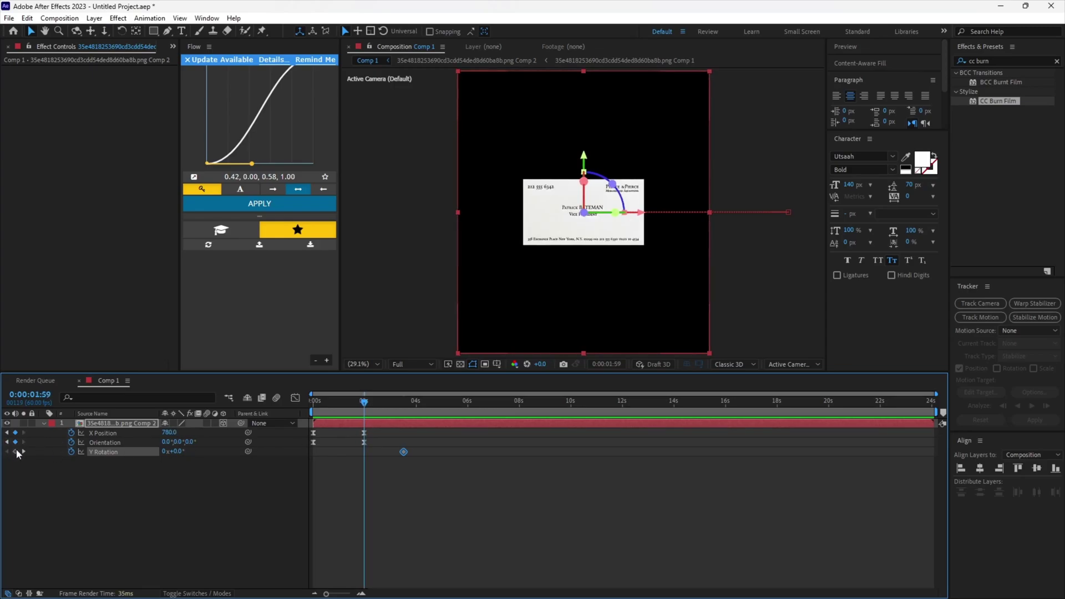
left_click(15, 451)
Set the card's Y Rotation at the 0:00:03:30 keyframe to 180°.
left_click(23, 452)
left_click(176, 451)
type("1")
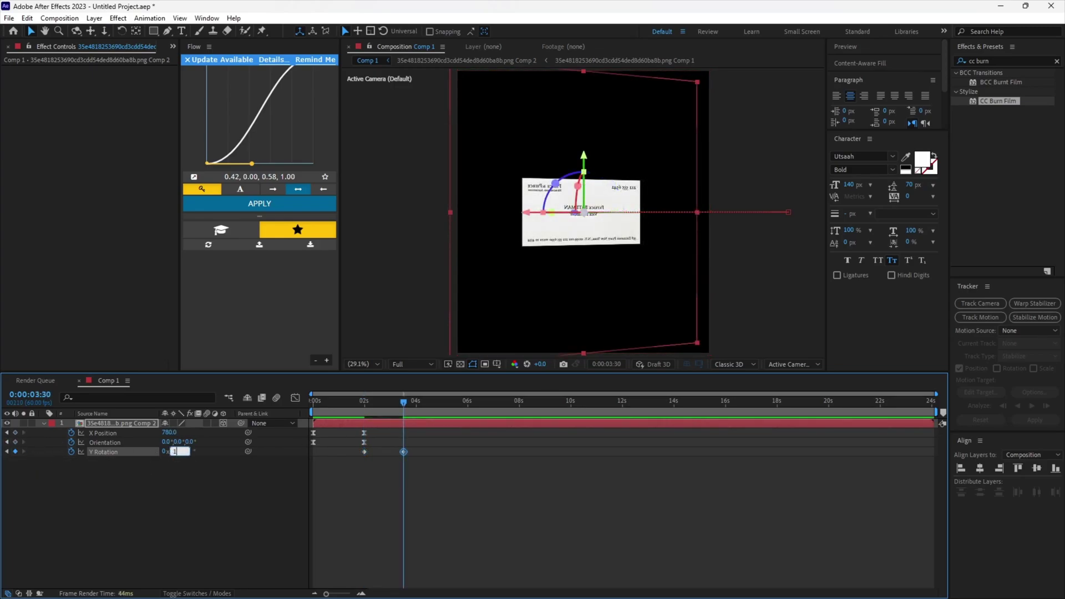
type("80")
key("Return")
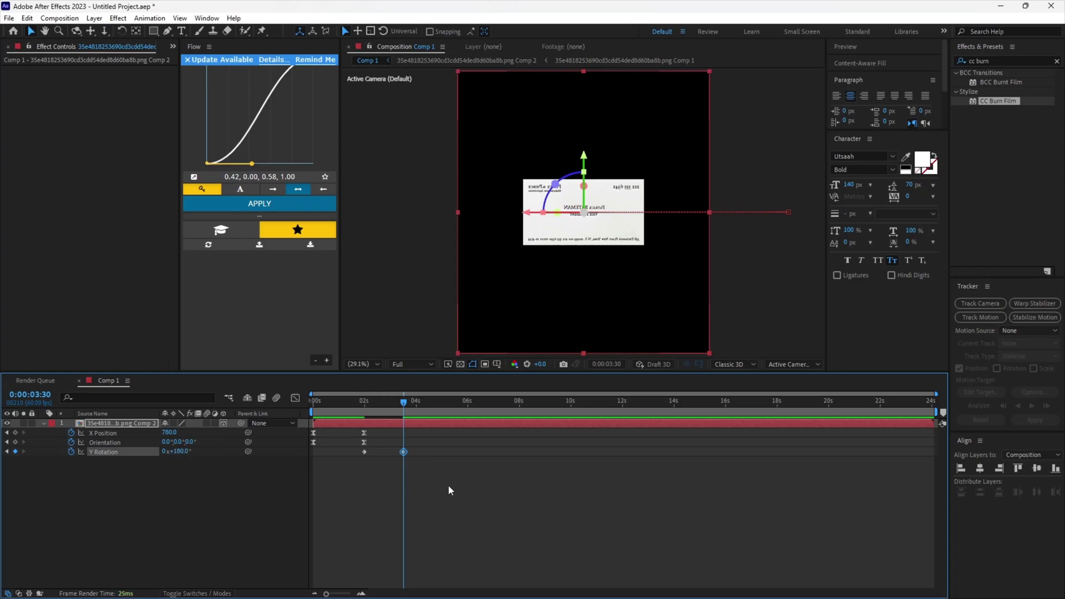
Apply Easy Ease to both Y Rotation keyframes and preview the card's flip.
left_click_drag(449, 485, 364, 470)
left_click(405, 507)
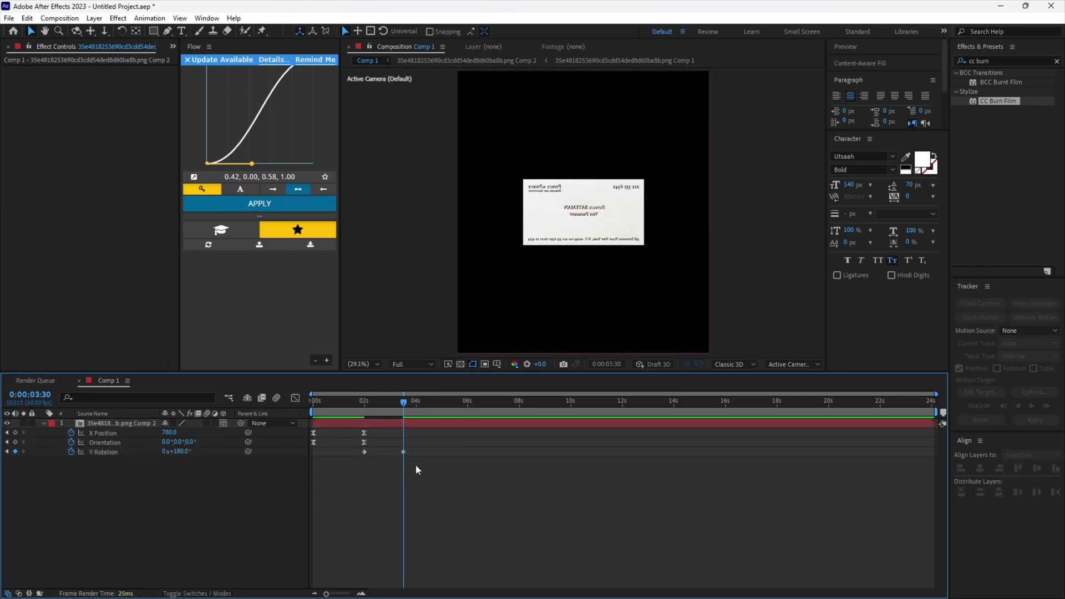
left_click_drag(428, 466, 358, 450)
key("F9")
left_click(382, 467)
key("space")
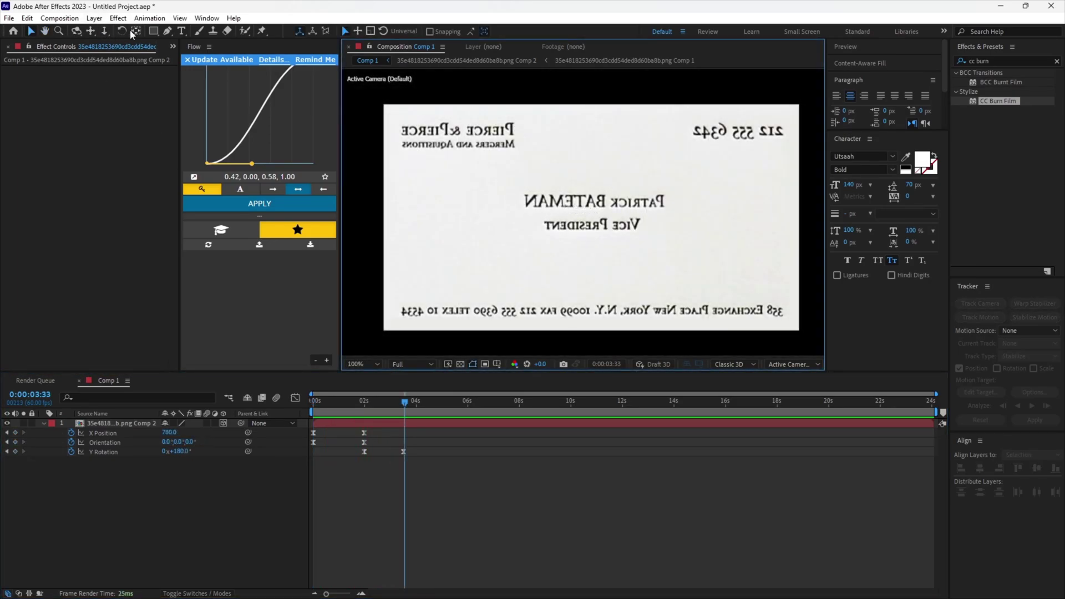
Draw a rectangle shape that exactly covers the business card.
left_click(154, 32)
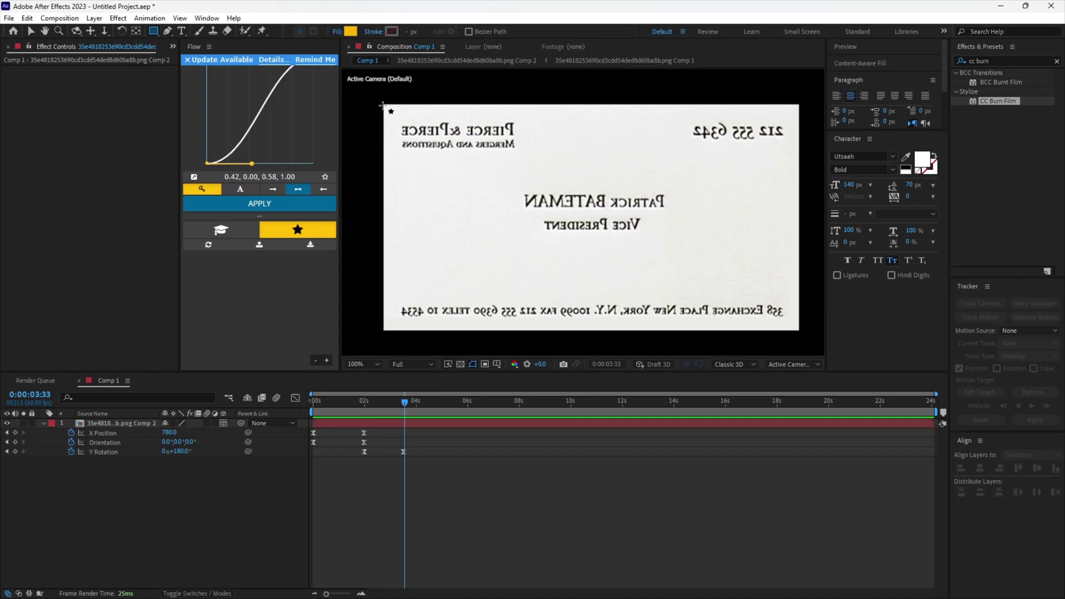
left_click_drag(382, 104, 799, 331)
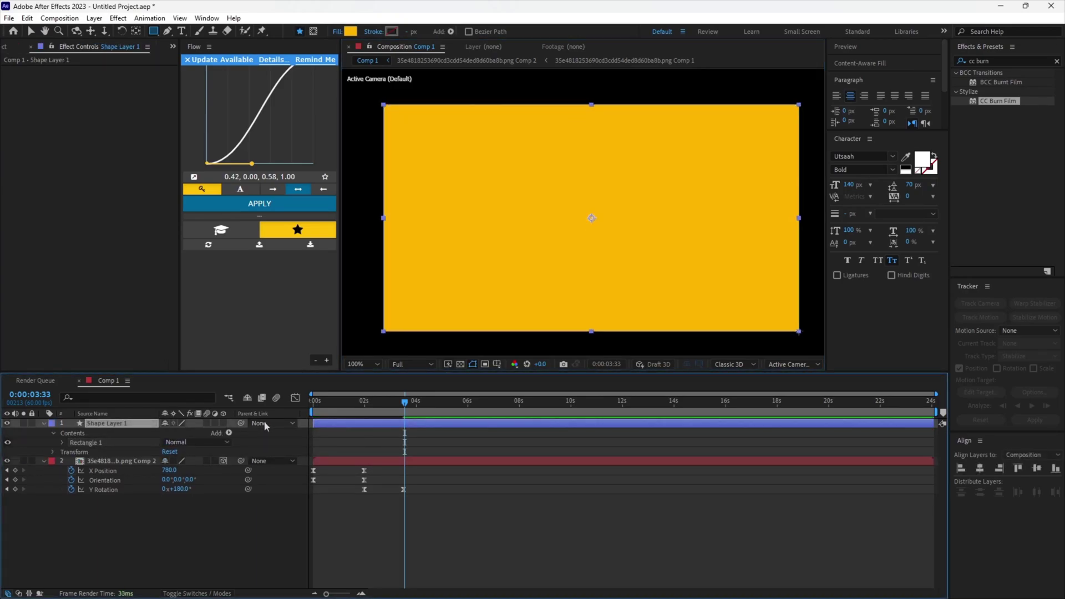
key("v")
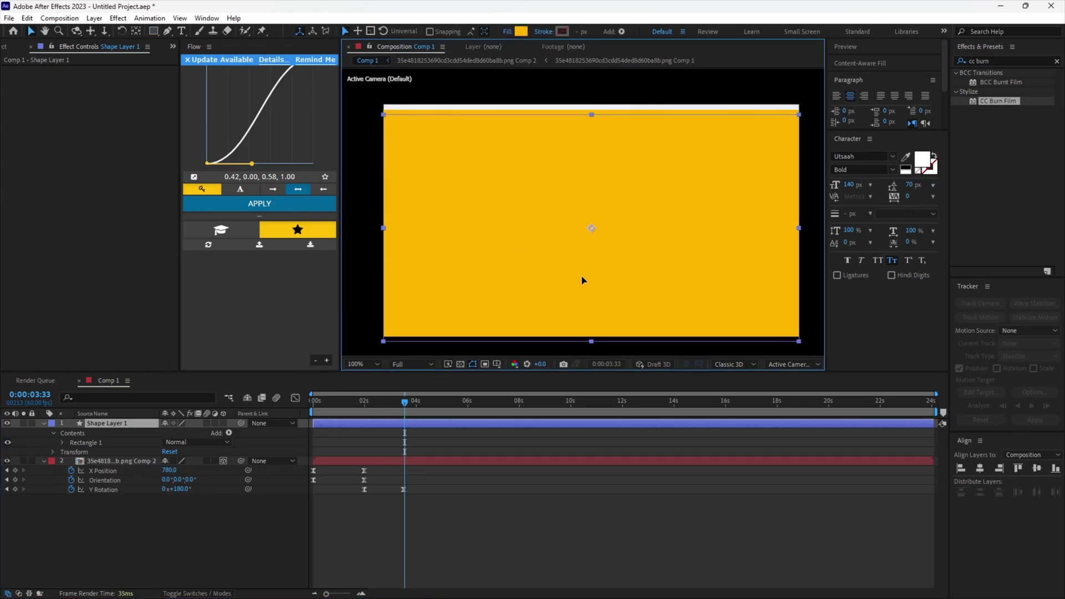
Move the rectangle down to expose the card and set its fill to the card's off-white, EEEEEF, sampled from the card.
left_click_drag(581, 232, 587, 312)
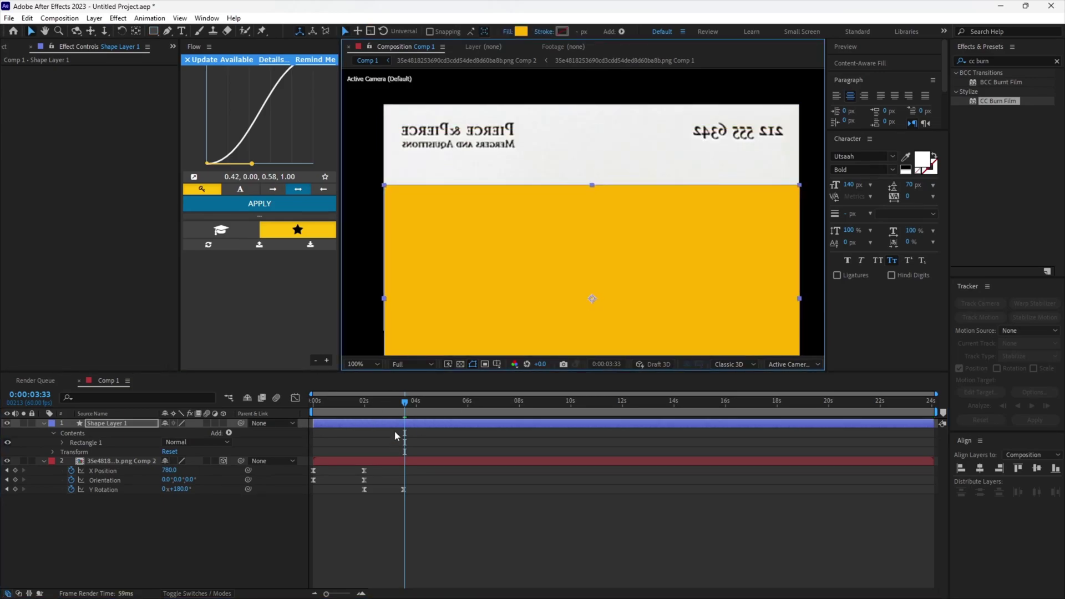
left_click(521, 31)
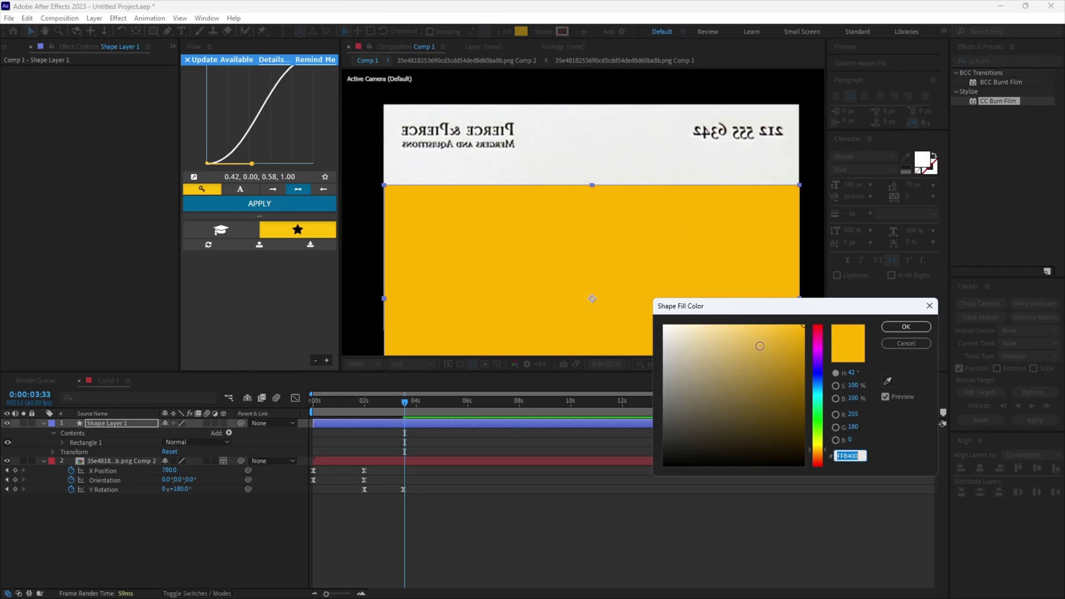
left_click(888, 382)
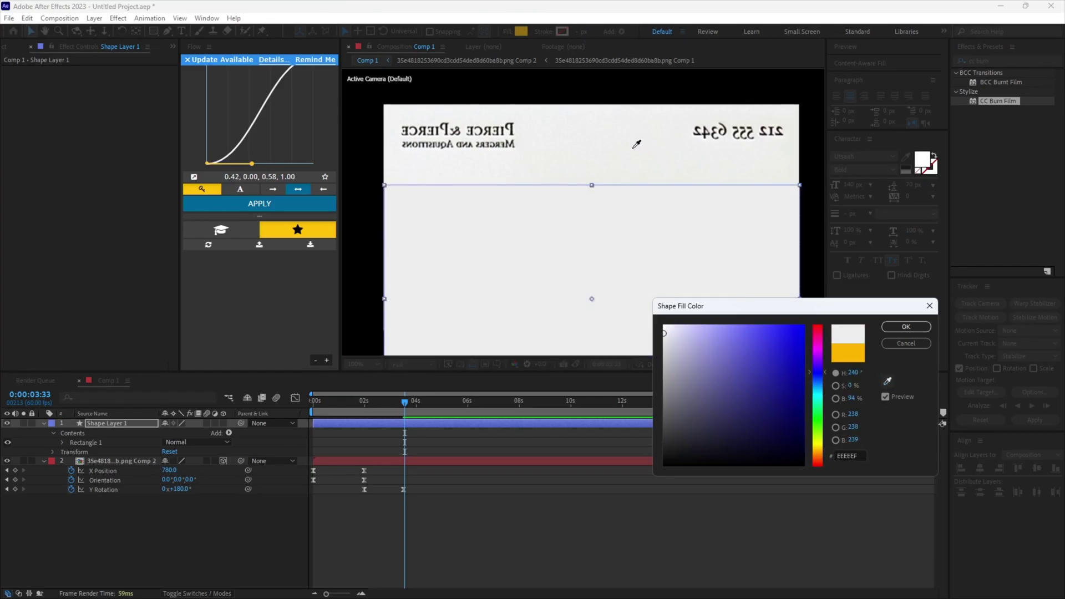
left_click(634, 146)
left_click(907, 327)
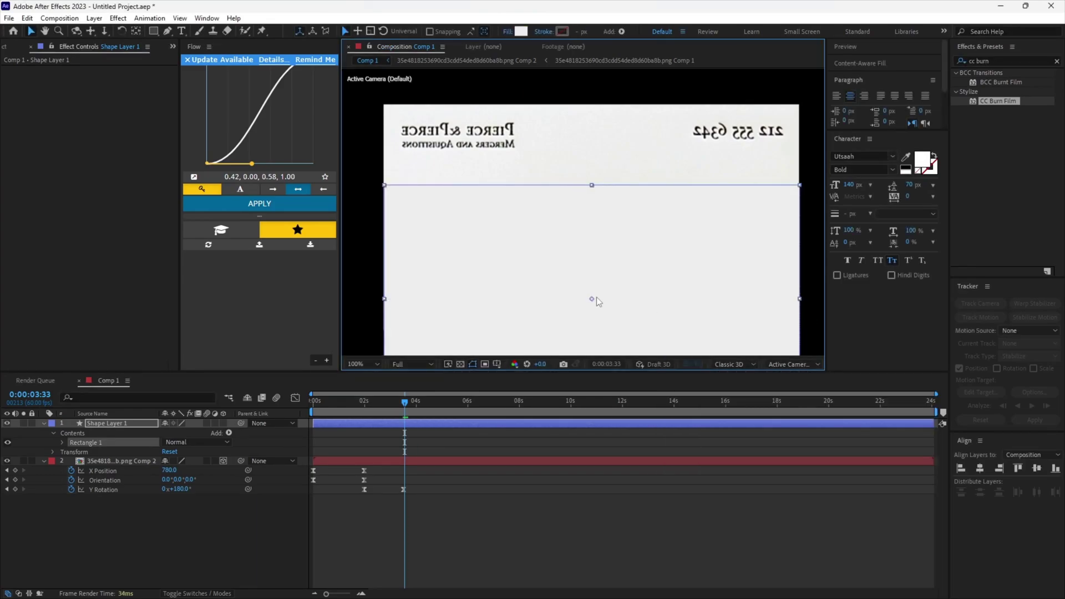
Center the rectangle vertically in the composition so that it covers the card again.
left_click(1018, 469)
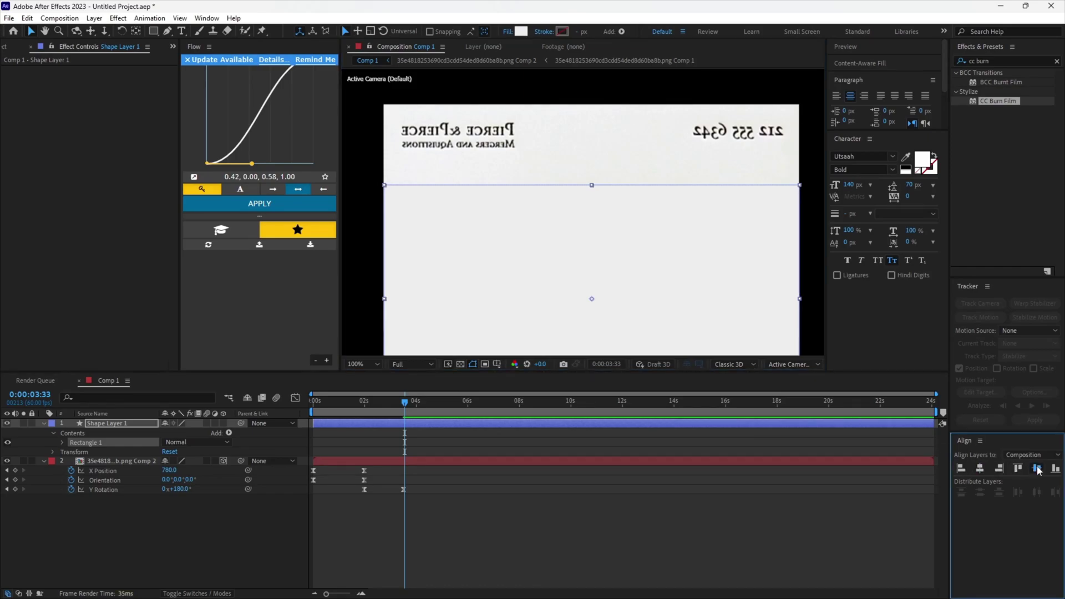
left_click(1037, 470)
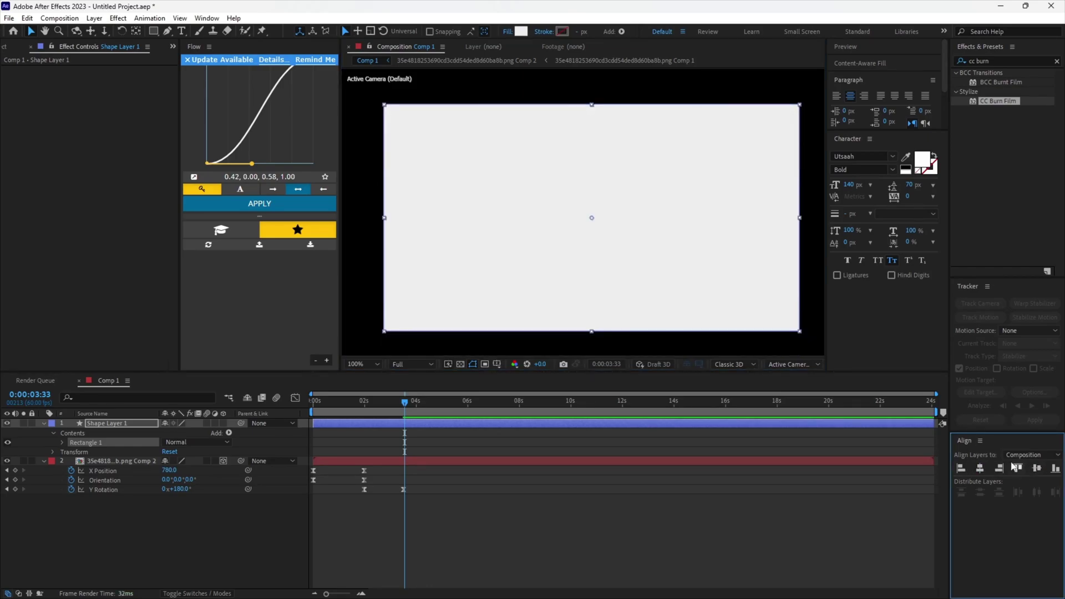
left_click(359, 364)
left_click(369, 377)
left_click(329, 509)
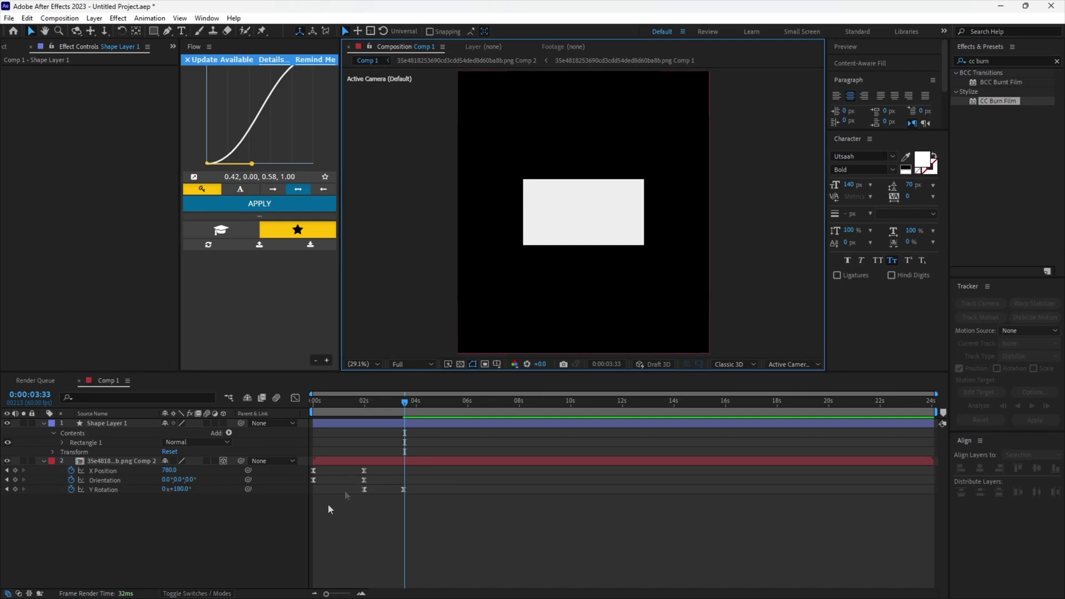
Hide the shape layer, split it at 0:00:02:45 where the card is edge-on, and delete the earlier part.
left_click(363, 594)
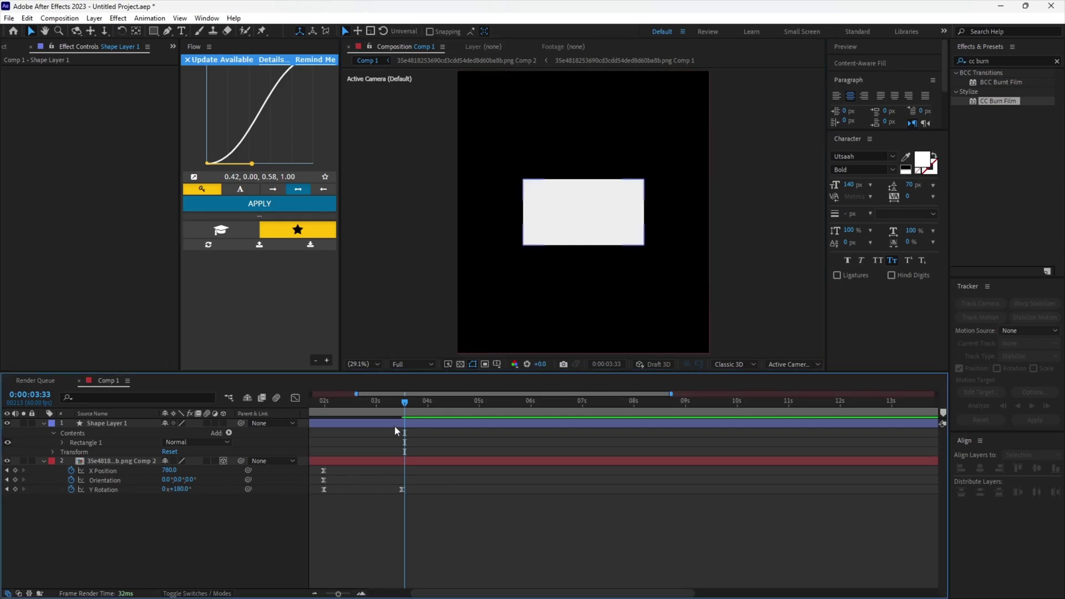
left_click(394, 424)
left_click(7, 423)
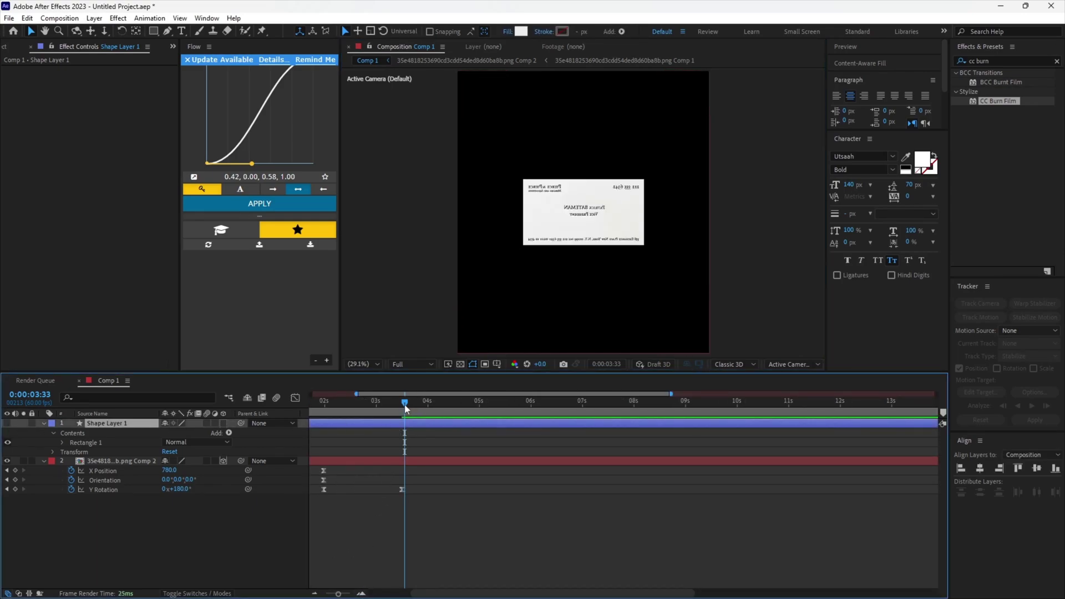
left_click_drag(405, 407, 363, 411)
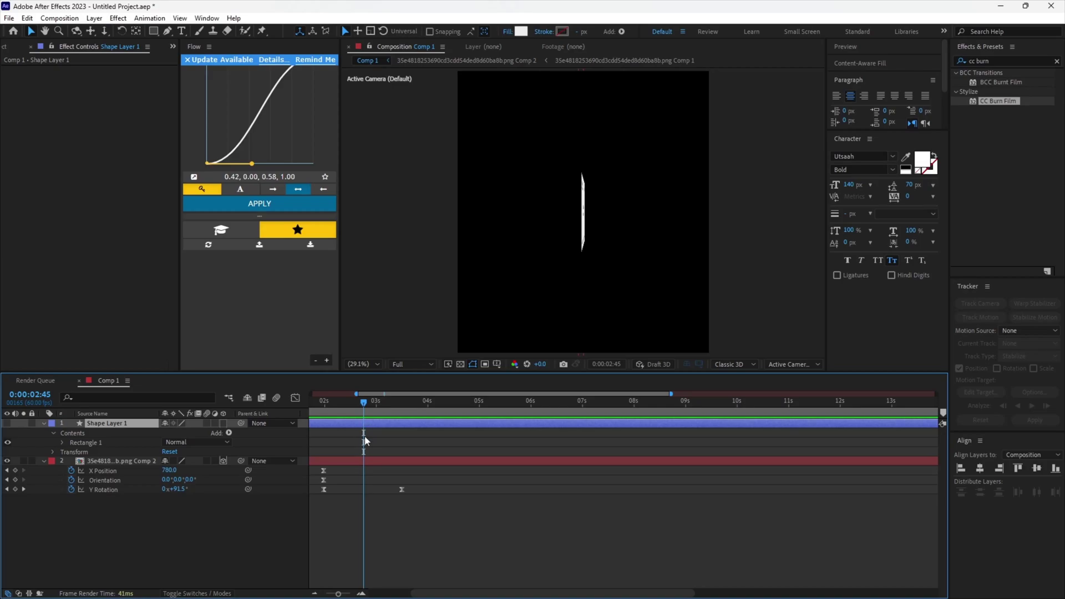
key("ctrl+shift+d")
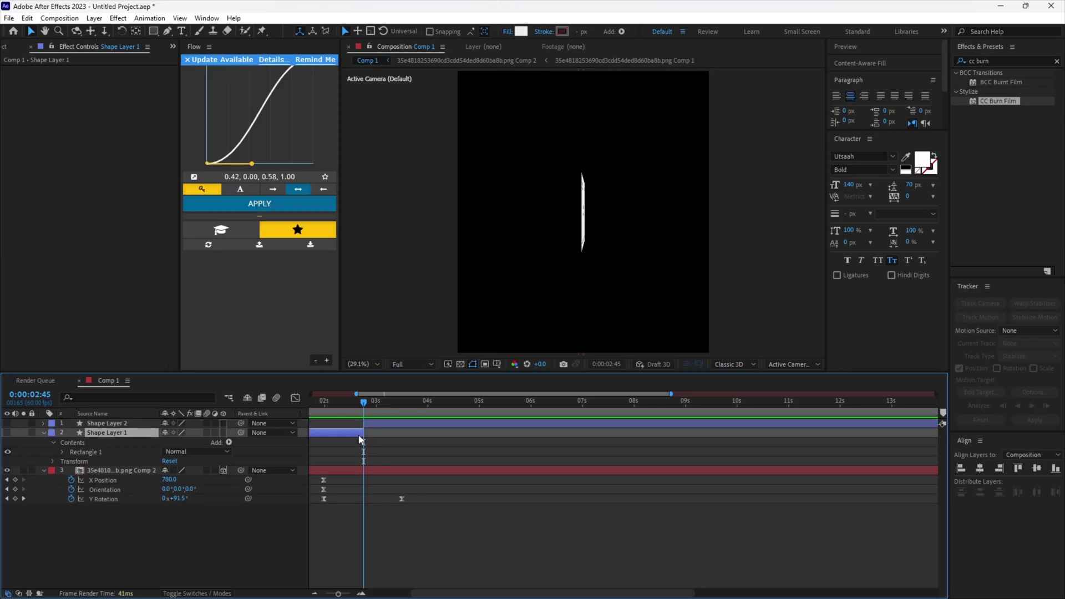
key("Delete")
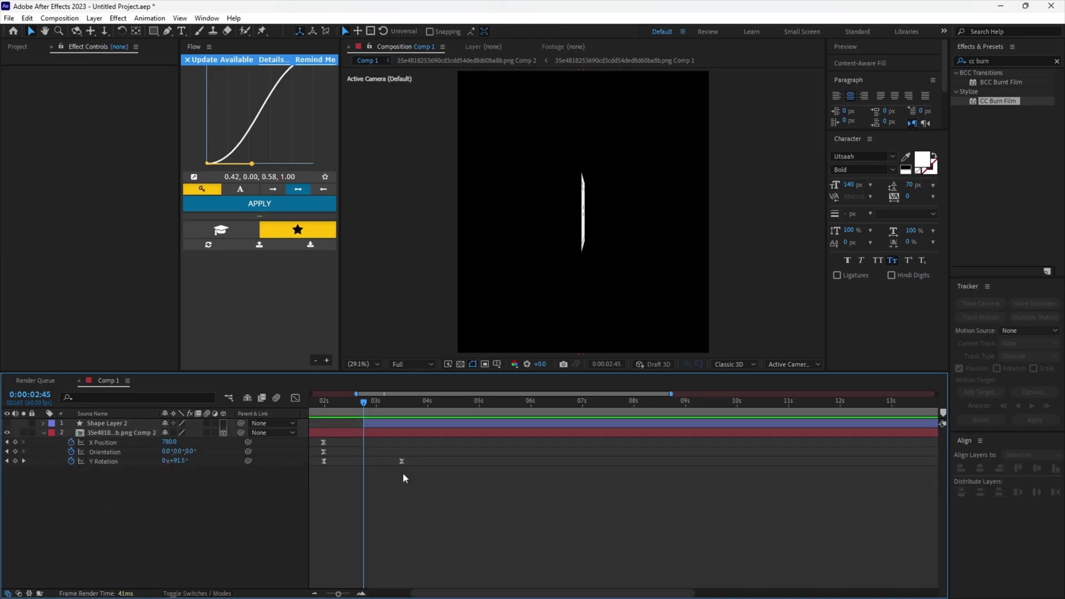
Make the shape layer 3D and copy the card's Y Rotation keyframes onto it, starting at 0:00:01:59.
left_click(223, 424)
left_click_drag(421, 477, 394, 462)
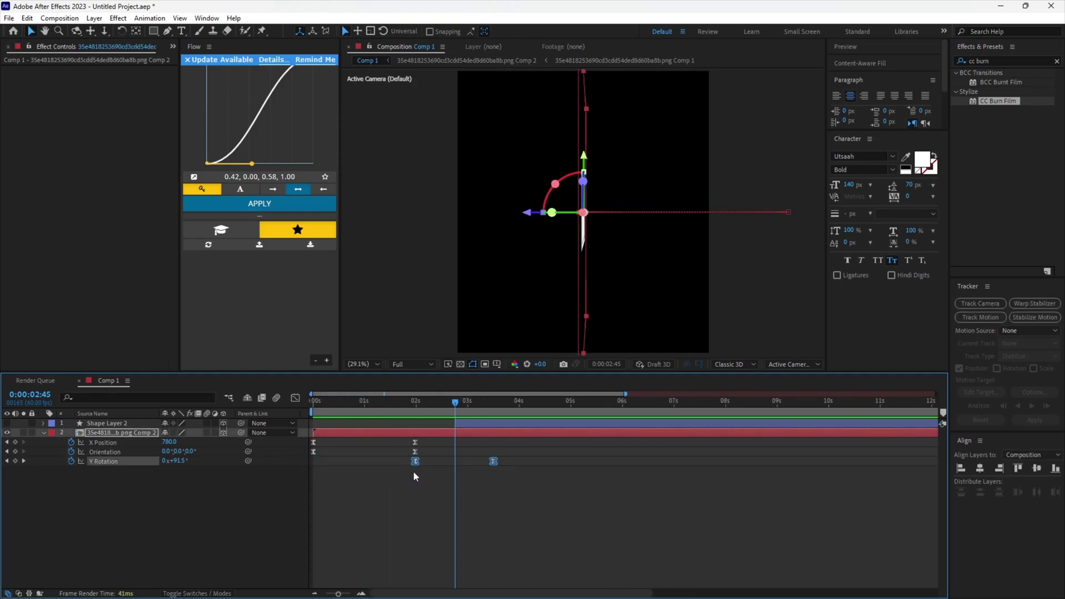
left_click(475, 488)
left_click_drag(455, 403, 407, 413)
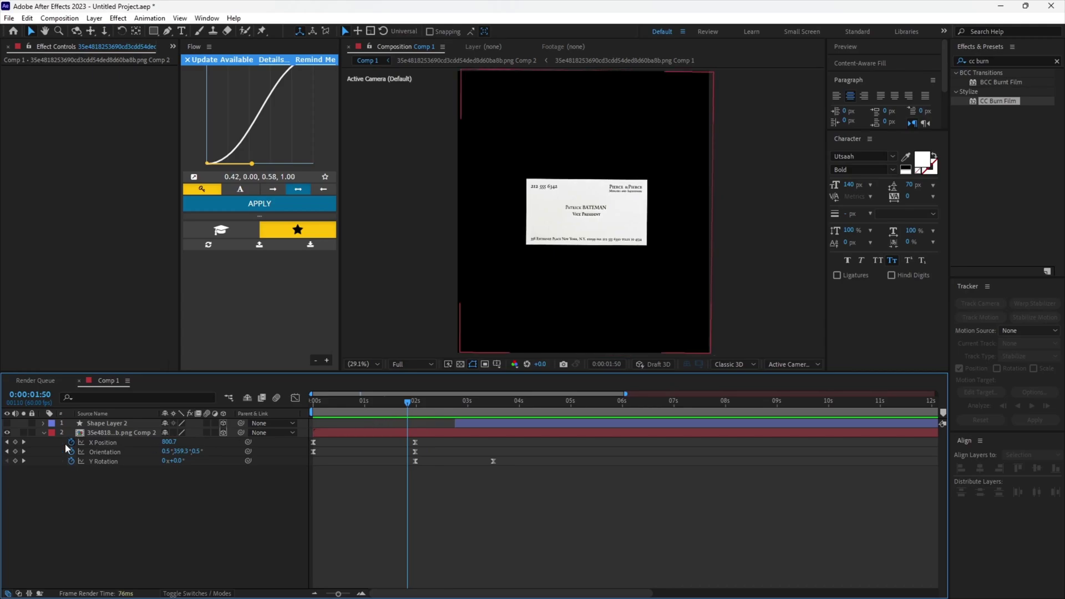
left_click(23, 461)
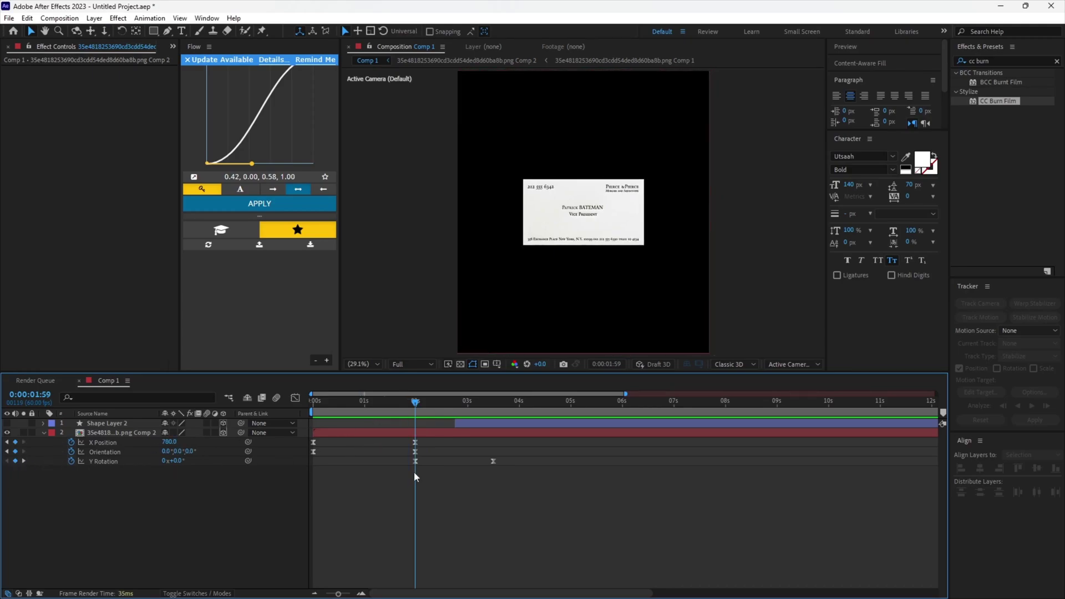
left_click(489, 427)
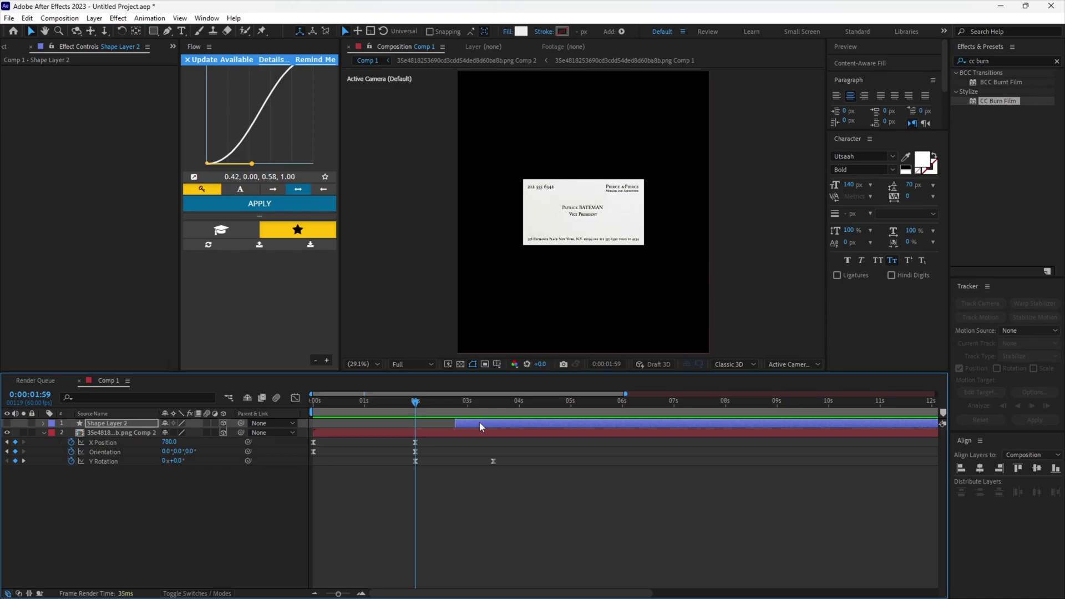
key("ctrl+v")
Split the card layer at 0:00:02:45 and hide its second part.
left_click_drag(419, 415, 455, 416)
left_click(465, 441)
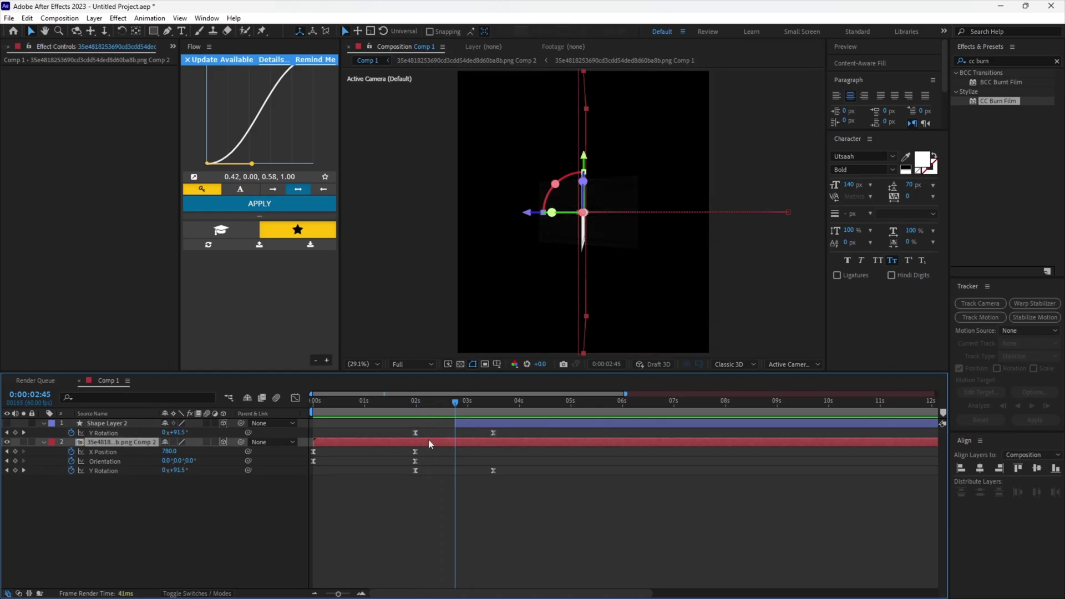
key("ctrl+shift+d")
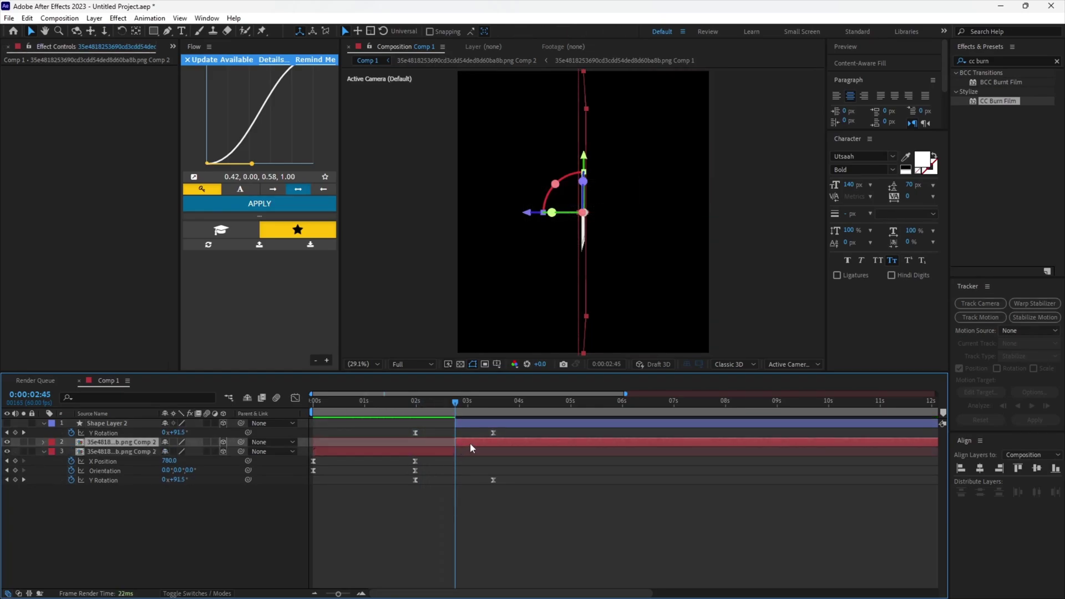
left_click(7, 442)
Show the shape layer as the card's blank back and preview the flip from 0:00:01:12.
left_click(6, 423)
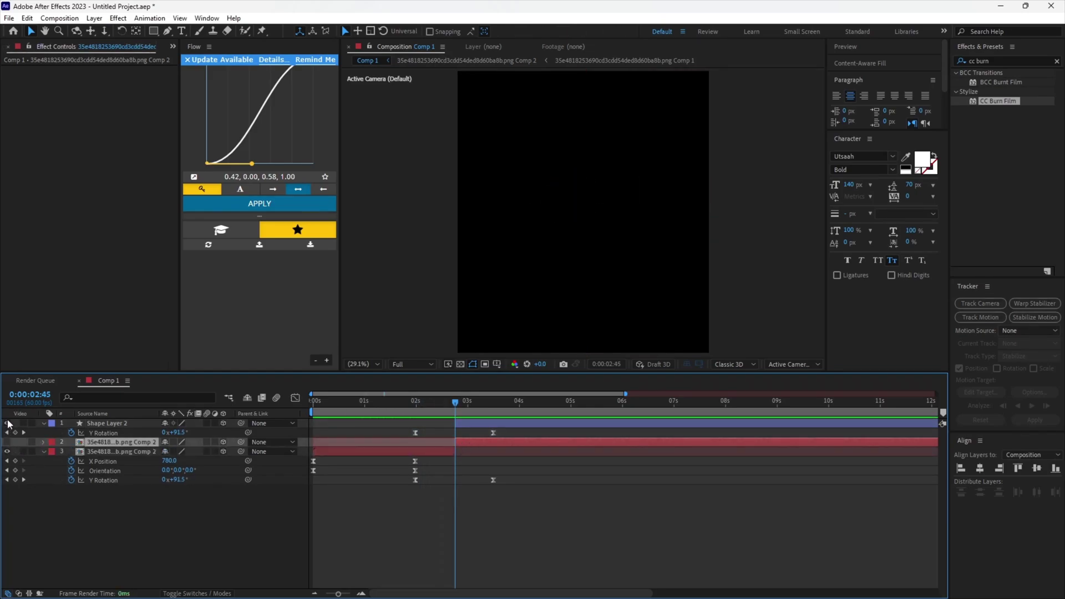
left_click_drag(447, 418, 376, 420)
key("space")
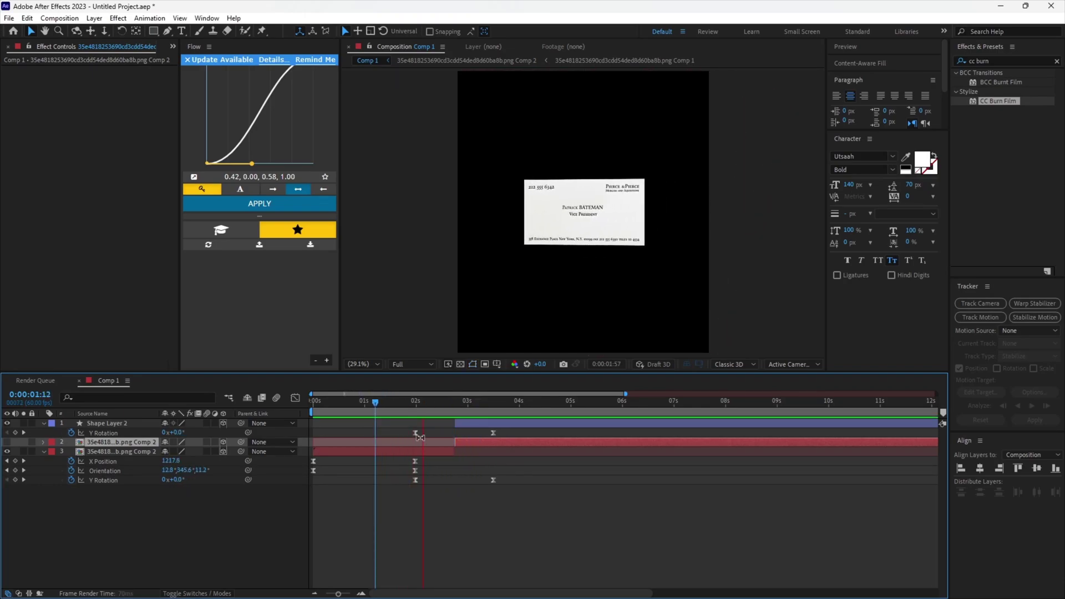